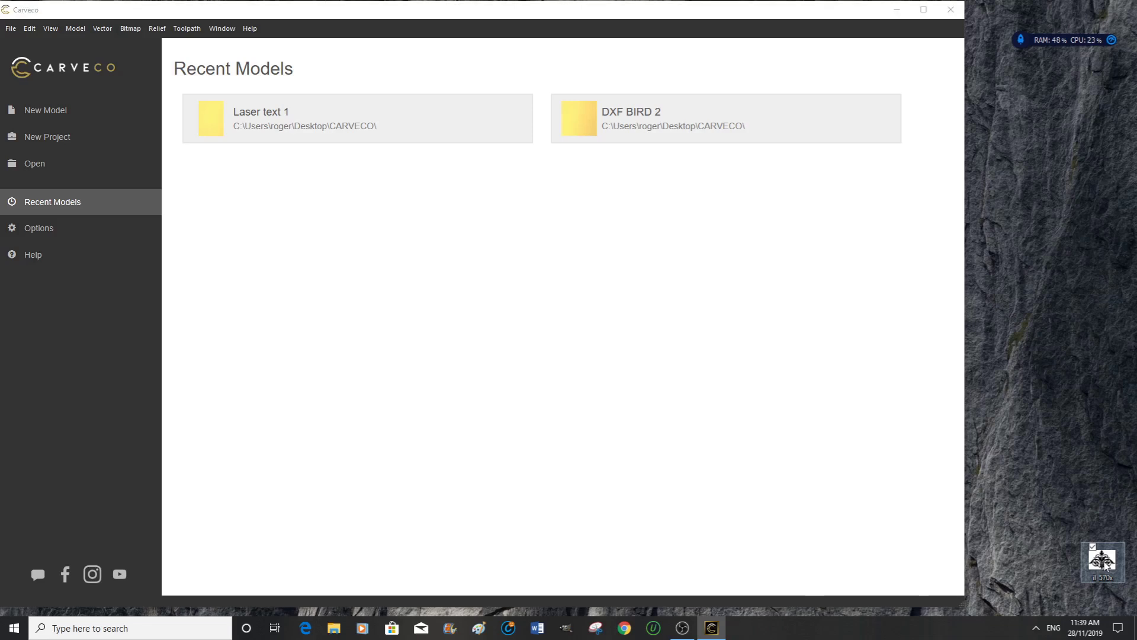
# Import the il_570x damask image as a new model sized by 1500 d.p.i. scanned resolution.
pyautogui.moveTo(1105, 563); pyautogui.dragTo(543, 330)
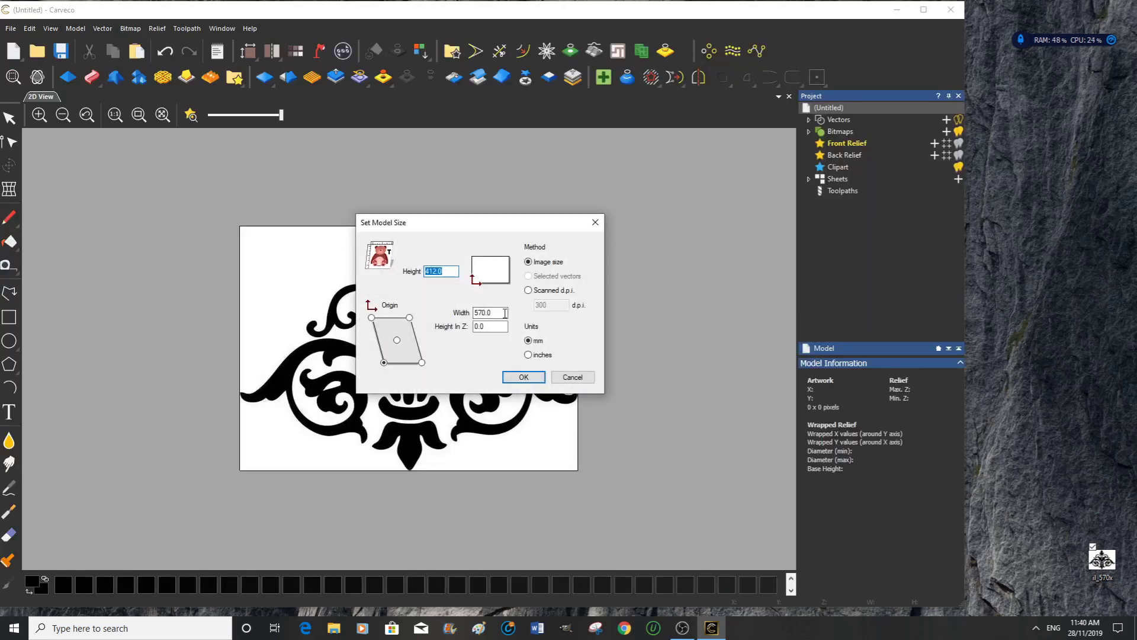
pyautogui.doubleClick(474, 313)
pyautogui.write('200')
pyautogui.click(528, 289)
pyautogui.write('1500')
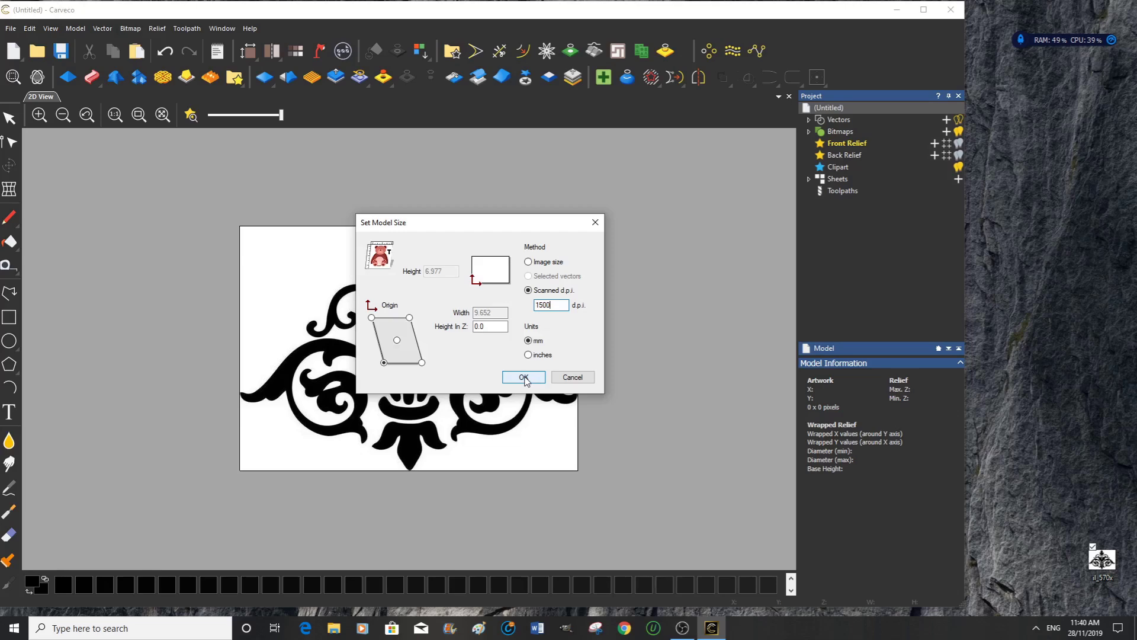
pyautogui.click(525, 378)
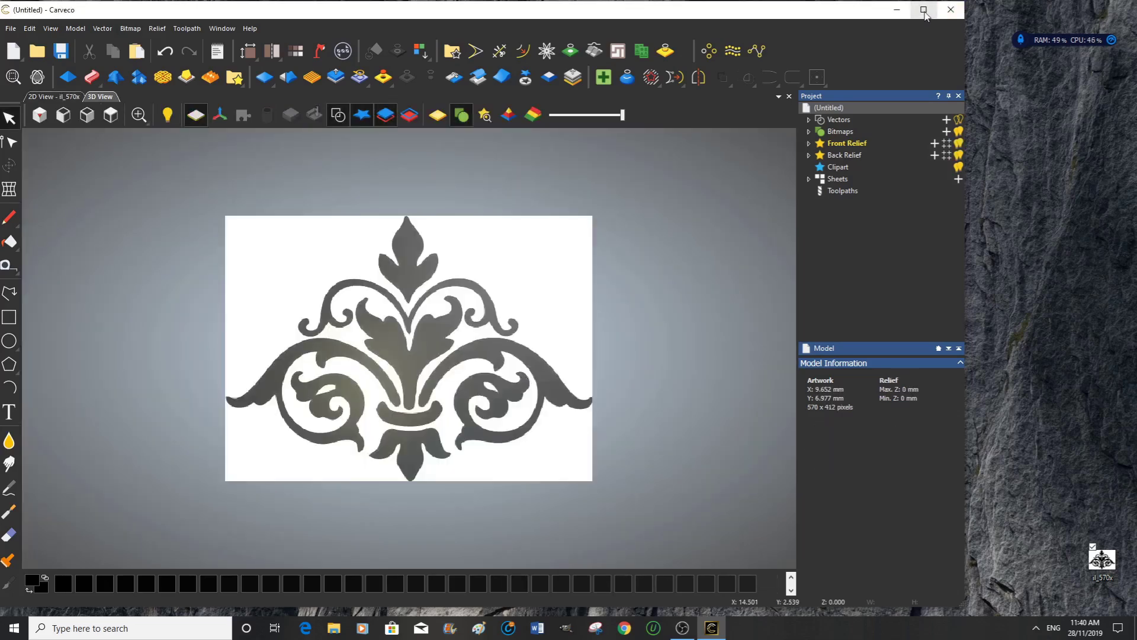
# Maximize the Carveco window and scroll through the colour palette.
pyautogui.click(924, 10)
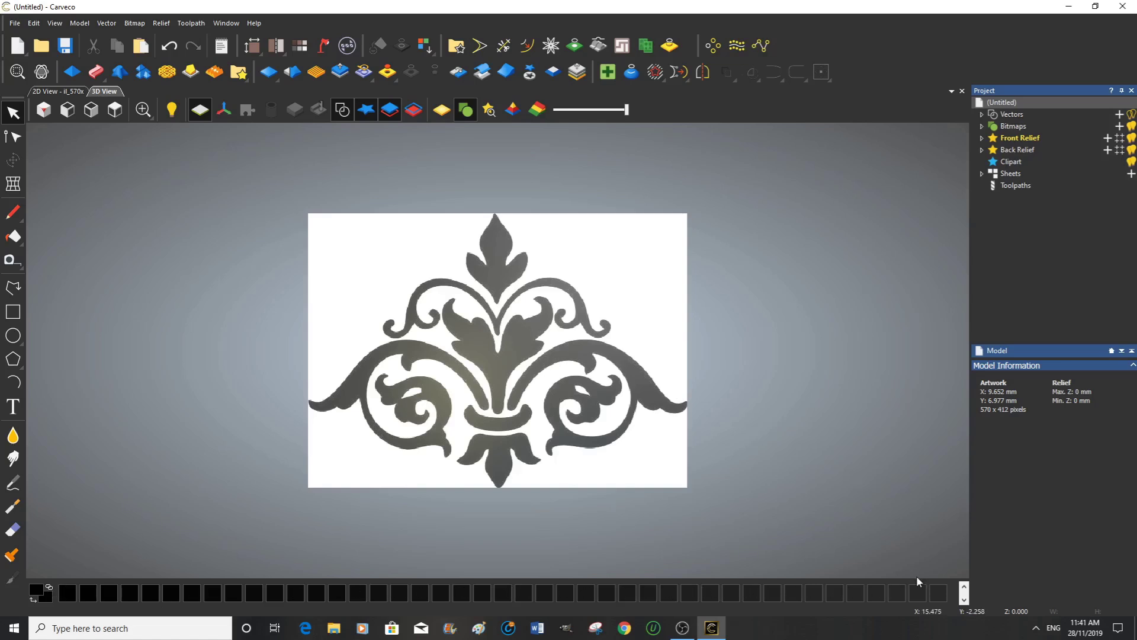
pyautogui.click(964, 602)
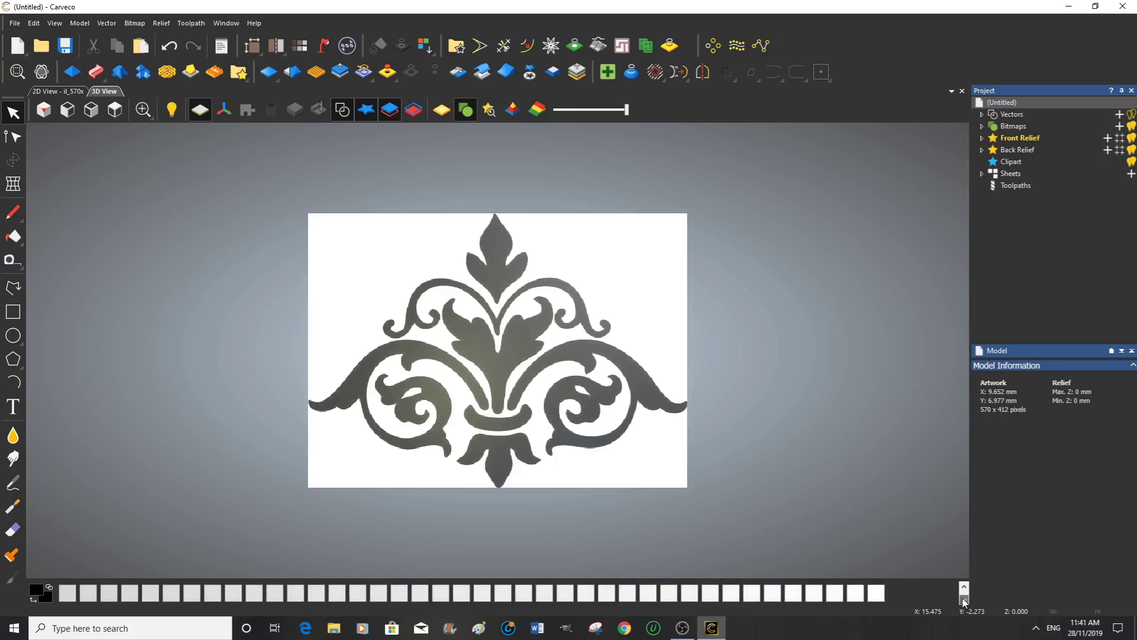
pyautogui.click(964, 588)
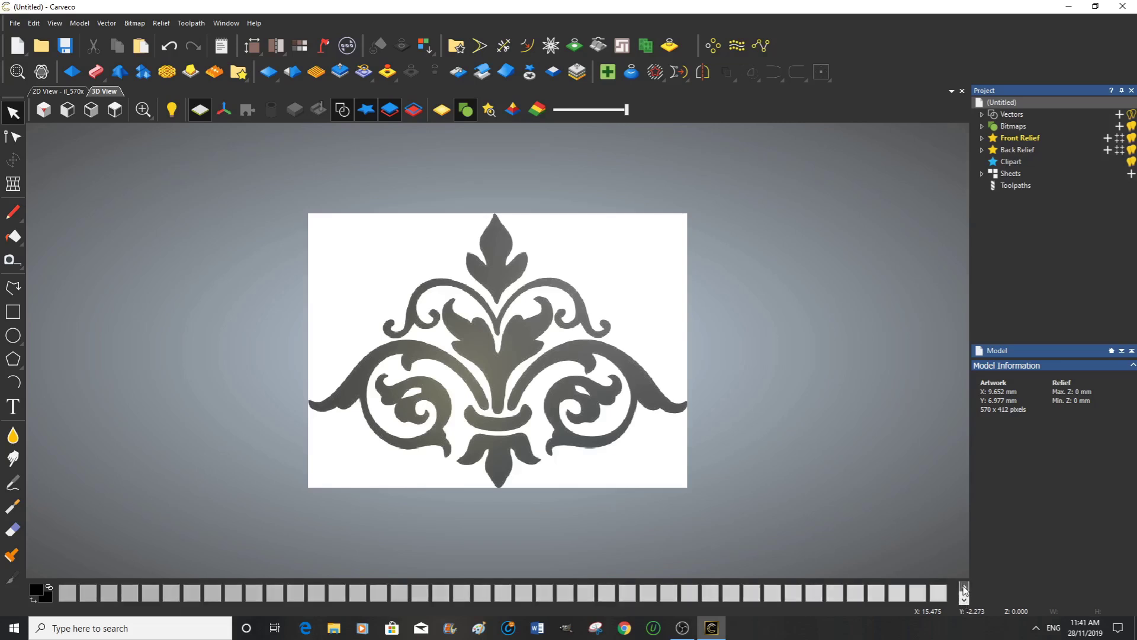
pyautogui.click(963, 589)
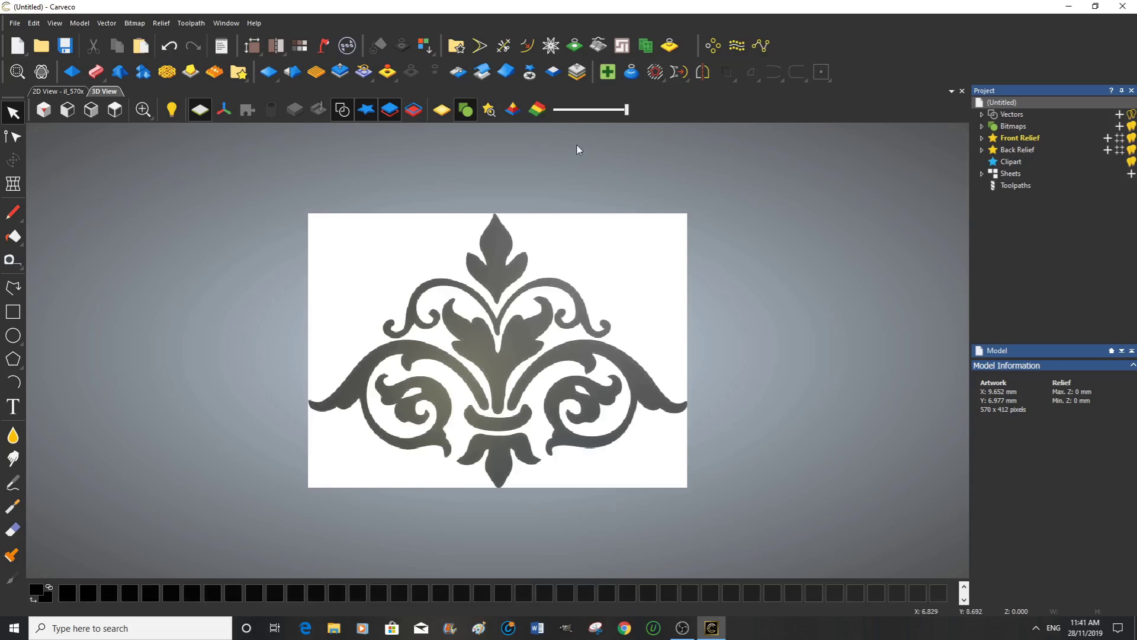
# Reduce the damask bitmap to 2 colours using Bitmap to Vector's Reduce Colours slider.
pyautogui.click(574, 47)
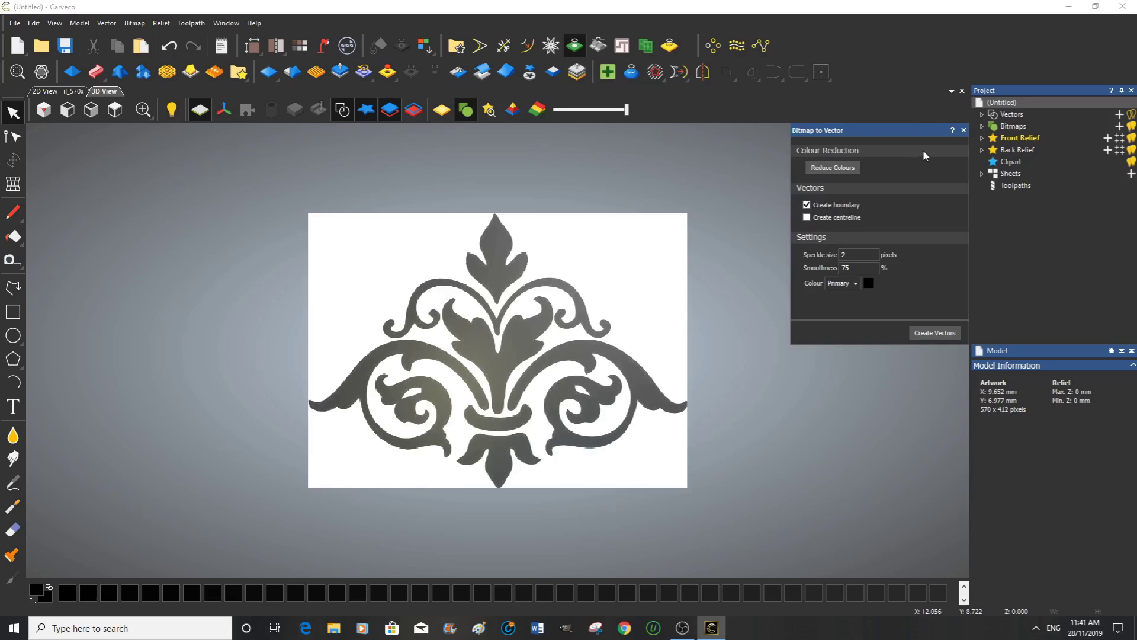
pyautogui.click(833, 168)
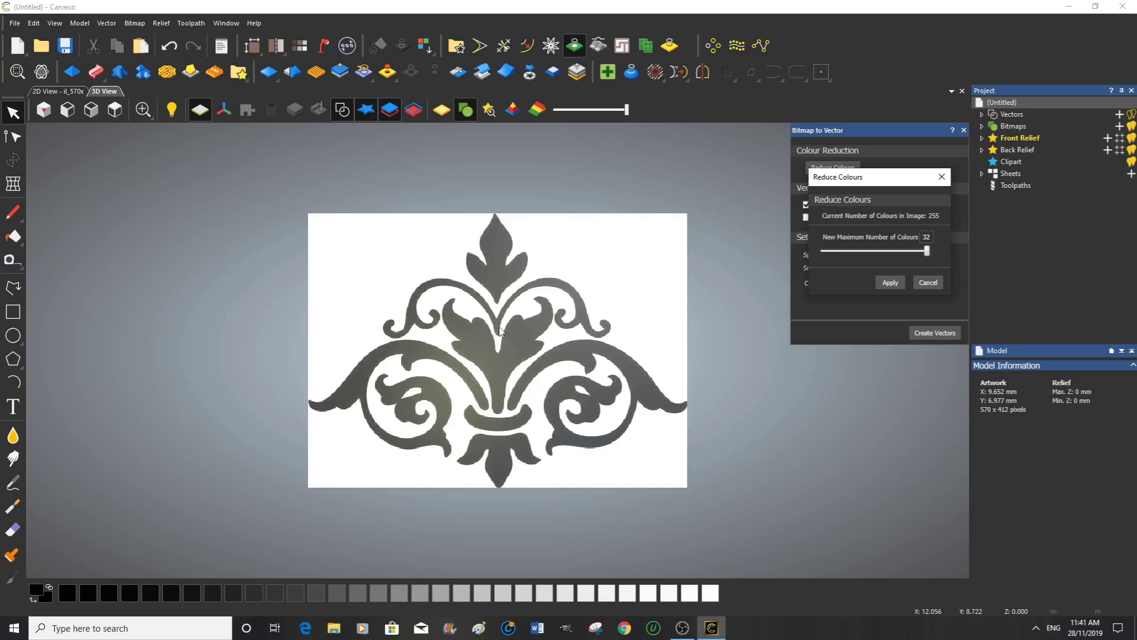
pyautogui.moveTo(927, 252); pyautogui.dragTo(824, 257)
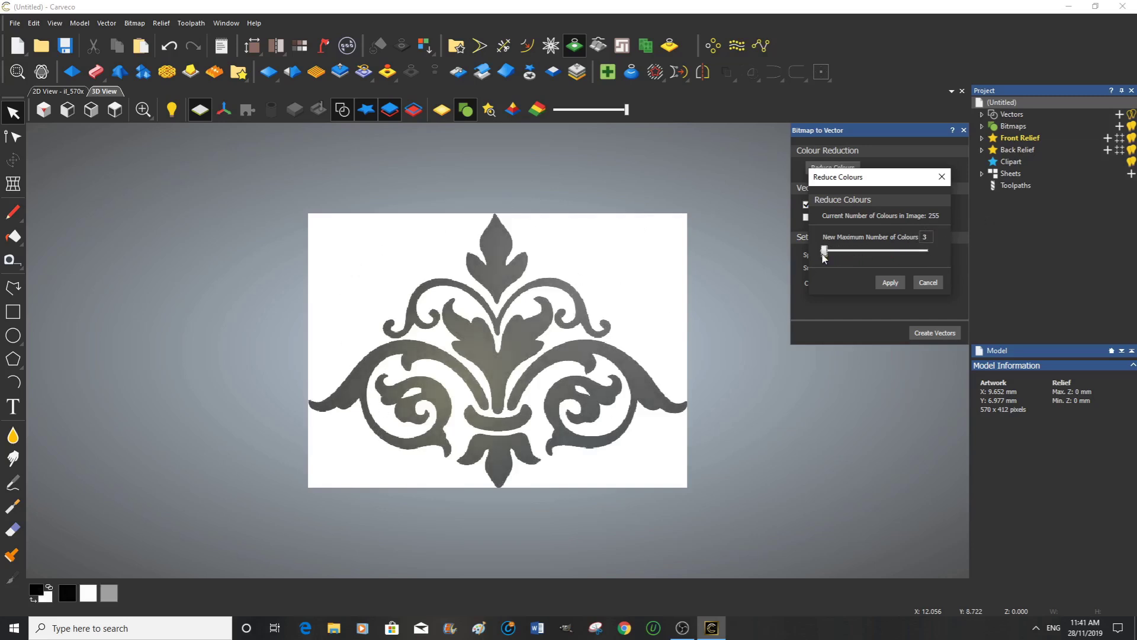
pyautogui.moveTo(825, 254); pyautogui.dragTo(821, 256)
pyautogui.click(891, 283)
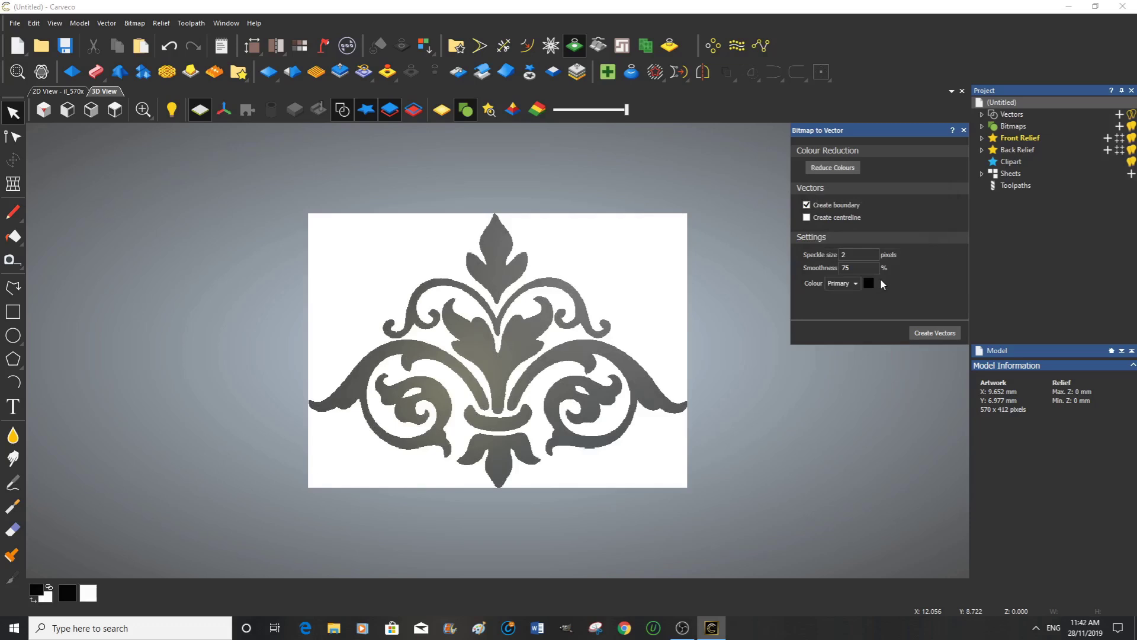
pyautogui.click(843, 255)
pyautogui.scroll(5, 540, 348)
pyautogui.scroll(5, 541, 347)
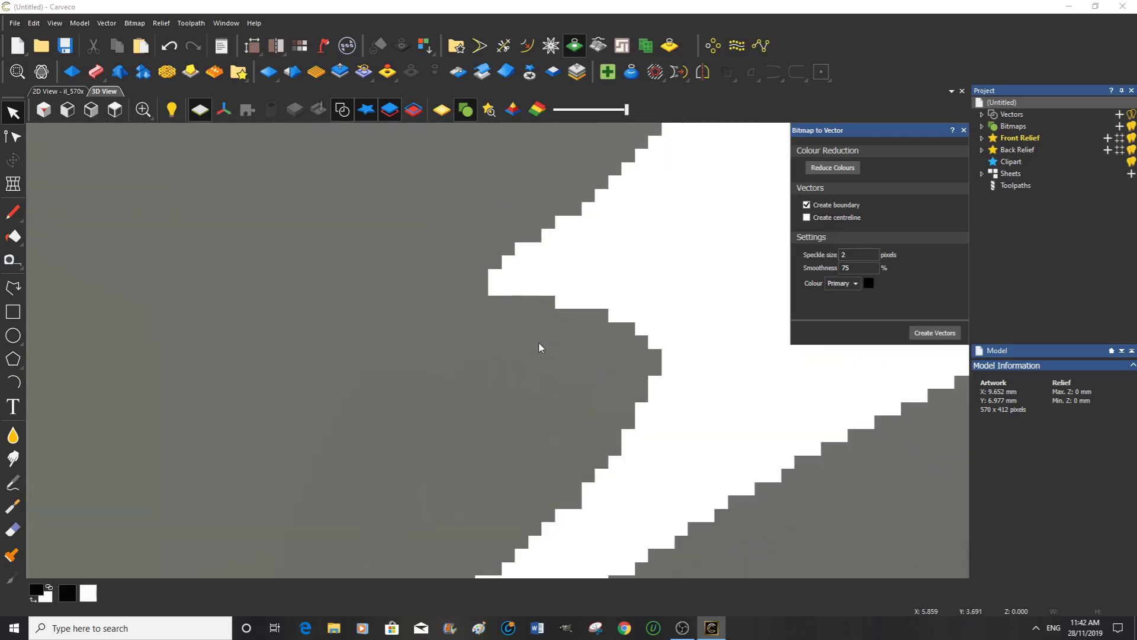
pyautogui.scroll(3, 539, 348)
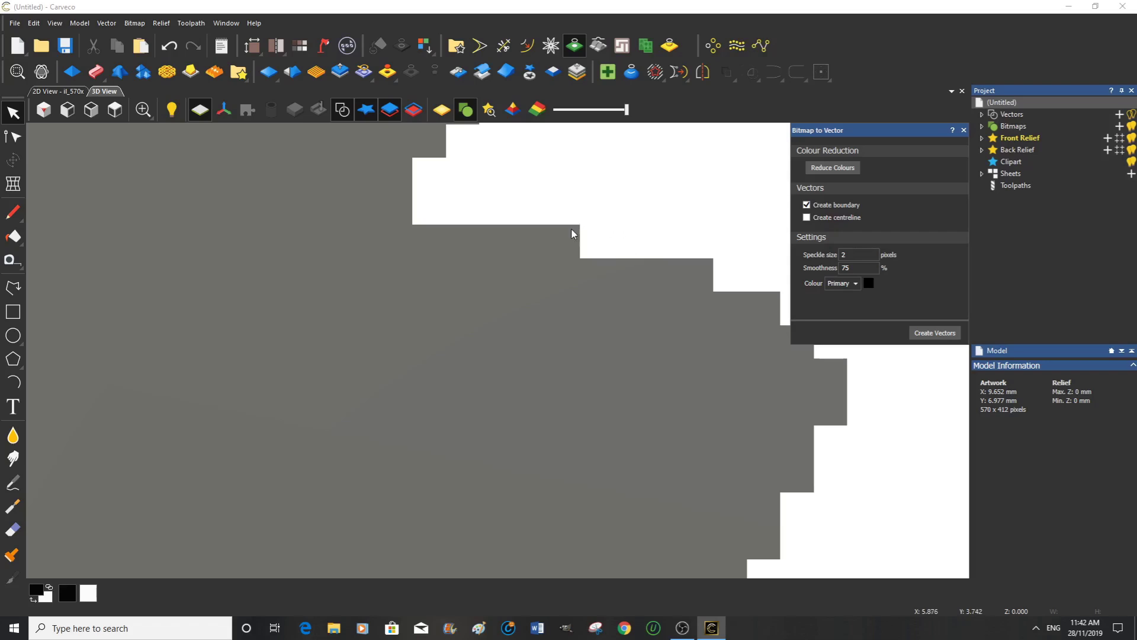
pyautogui.scroll(-8, 606, 240)
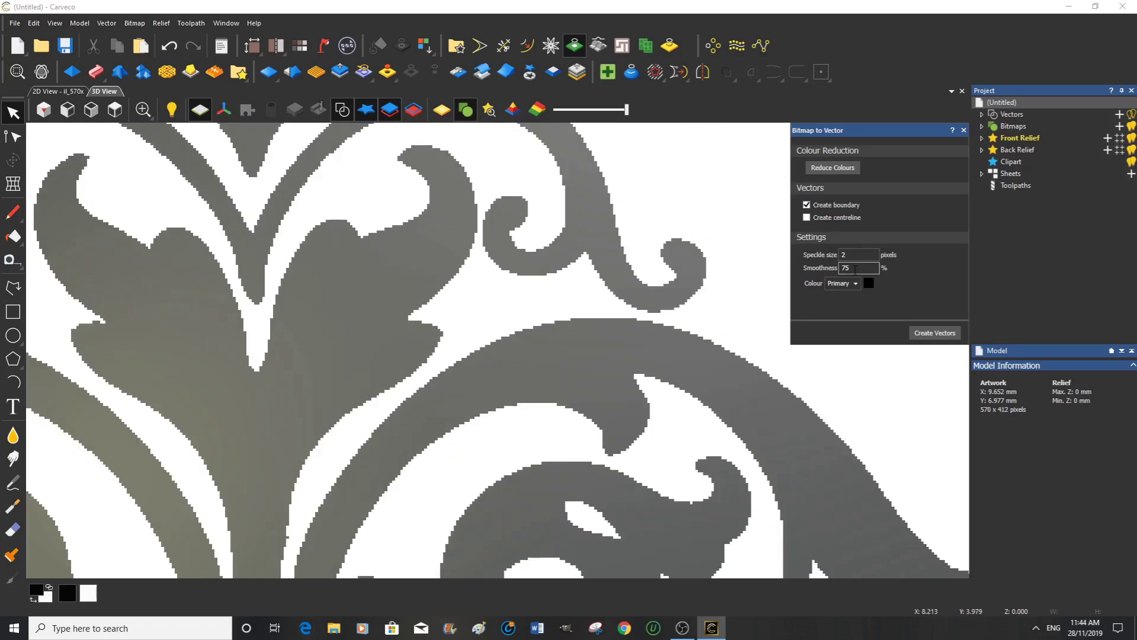
pyautogui.scroll(5, 458, 306)
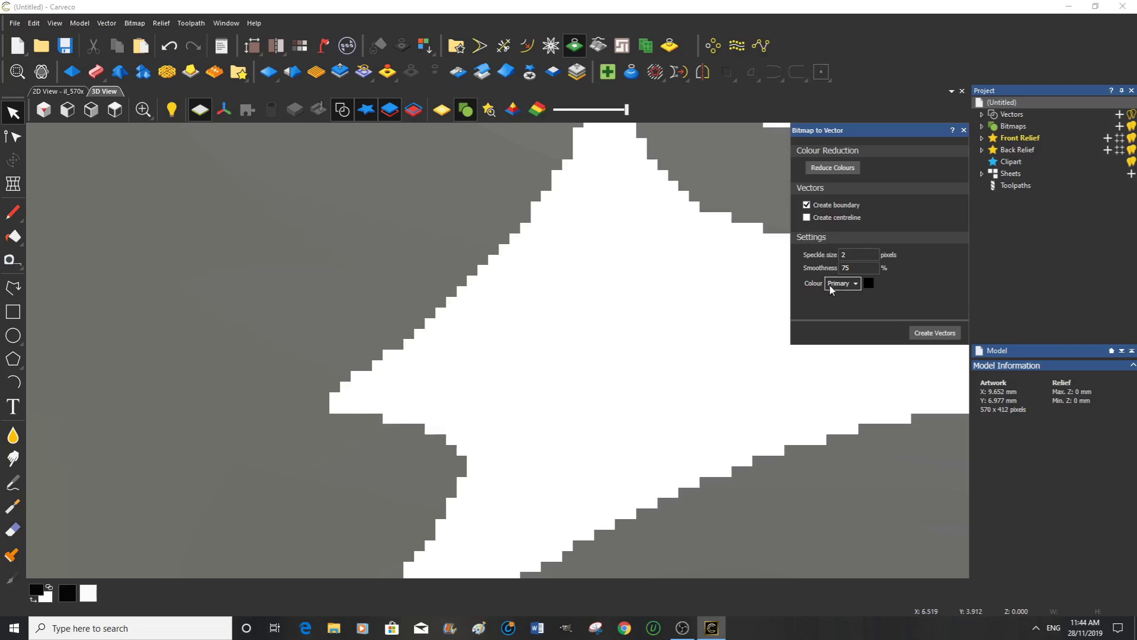
pyautogui.click(852, 268)
pyautogui.scroll(-4, 516, 227)
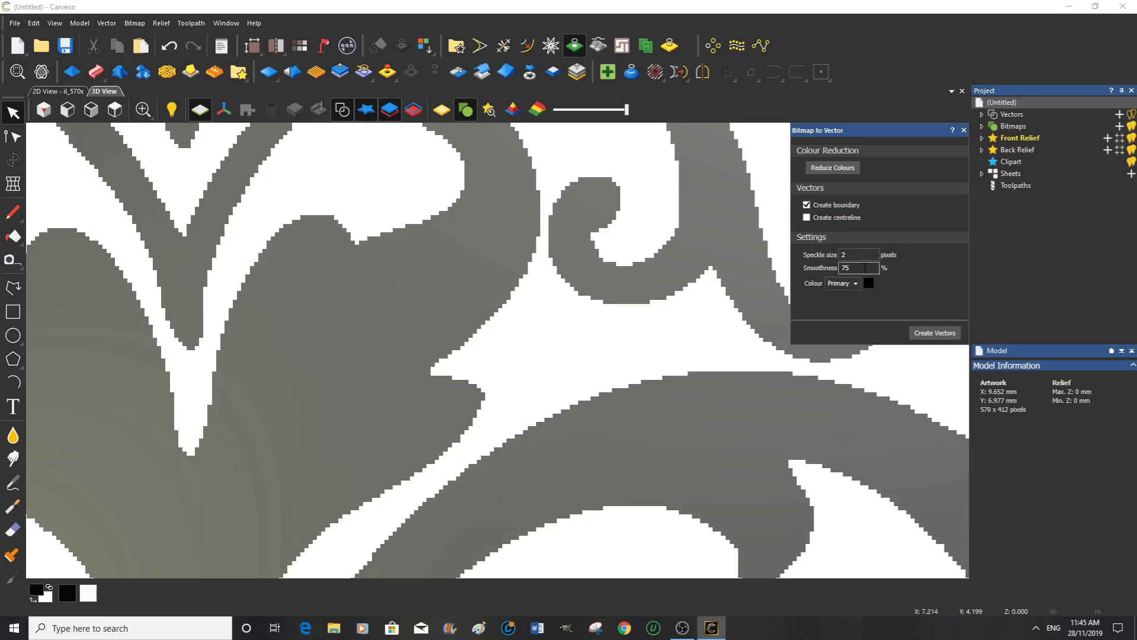
pyautogui.scroll(-2, 299, 407)
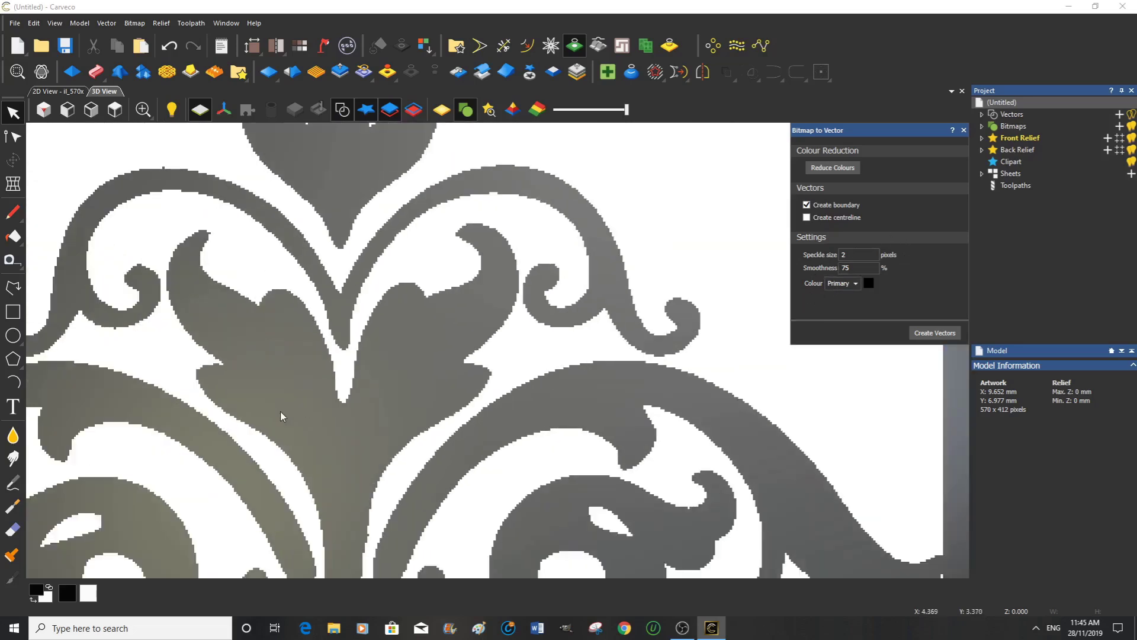
# Create vectors from the black damask shapes and bring up the Shape Editor.
pyautogui.click(930, 333)
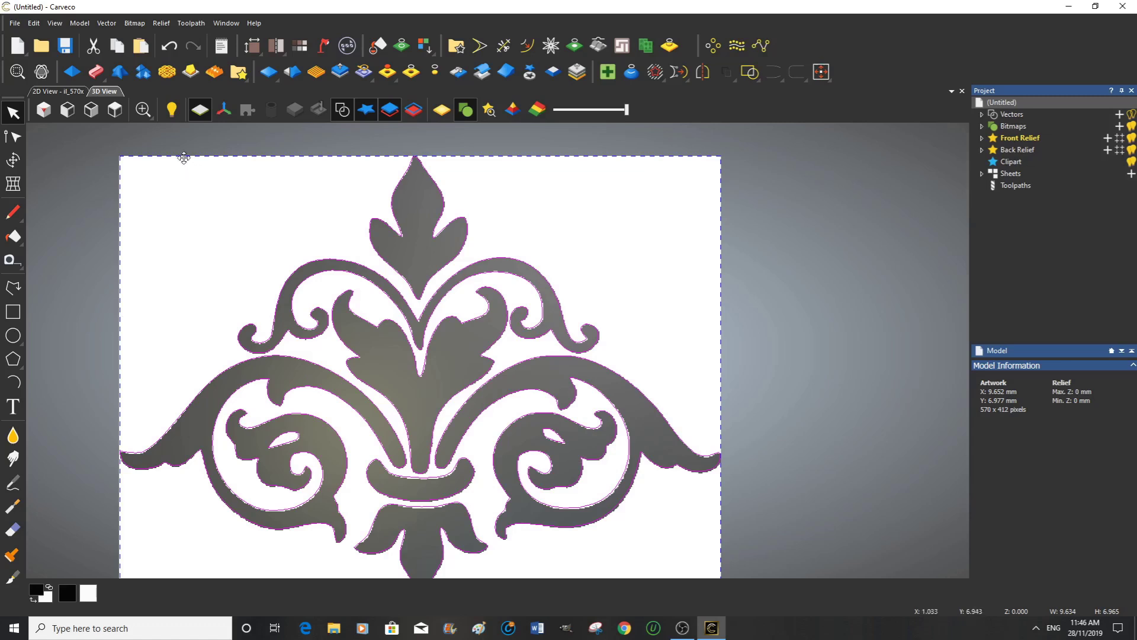
pyautogui.click(71, 73)
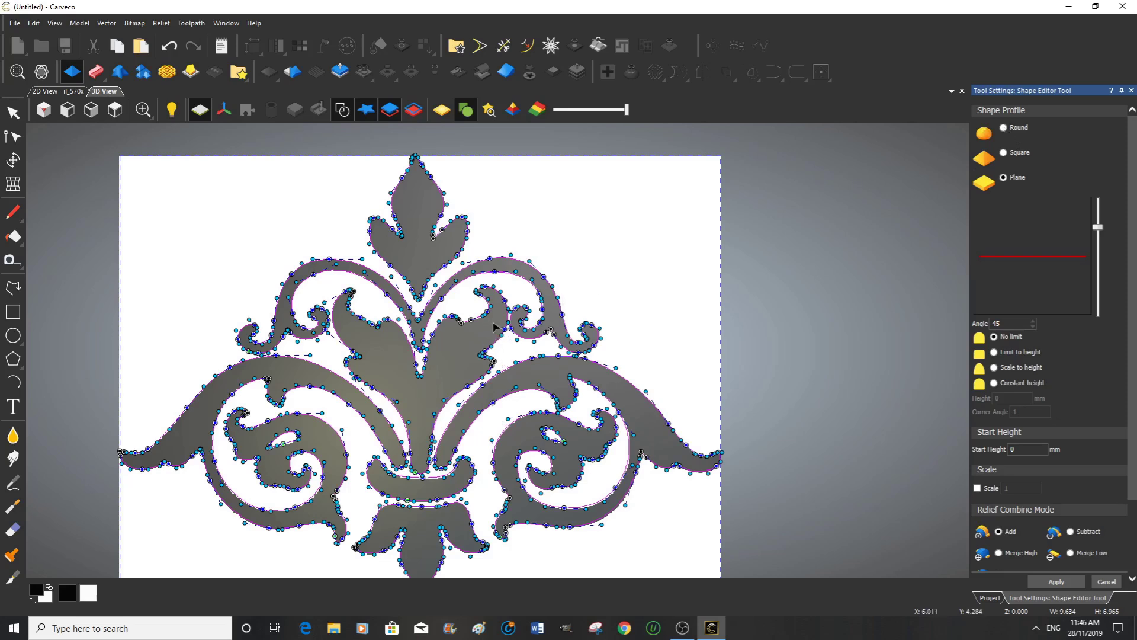
# Choose a Round profile at 73° and enable Limit to height.
pyautogui.click(1003, 128)
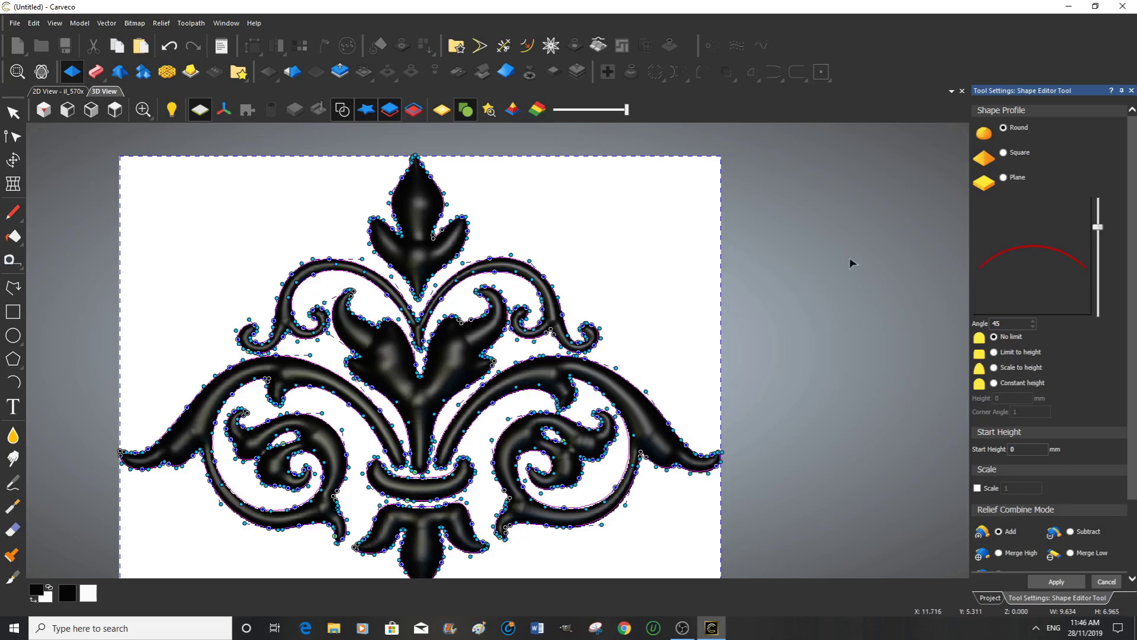
pyautogui.click(996, 352)
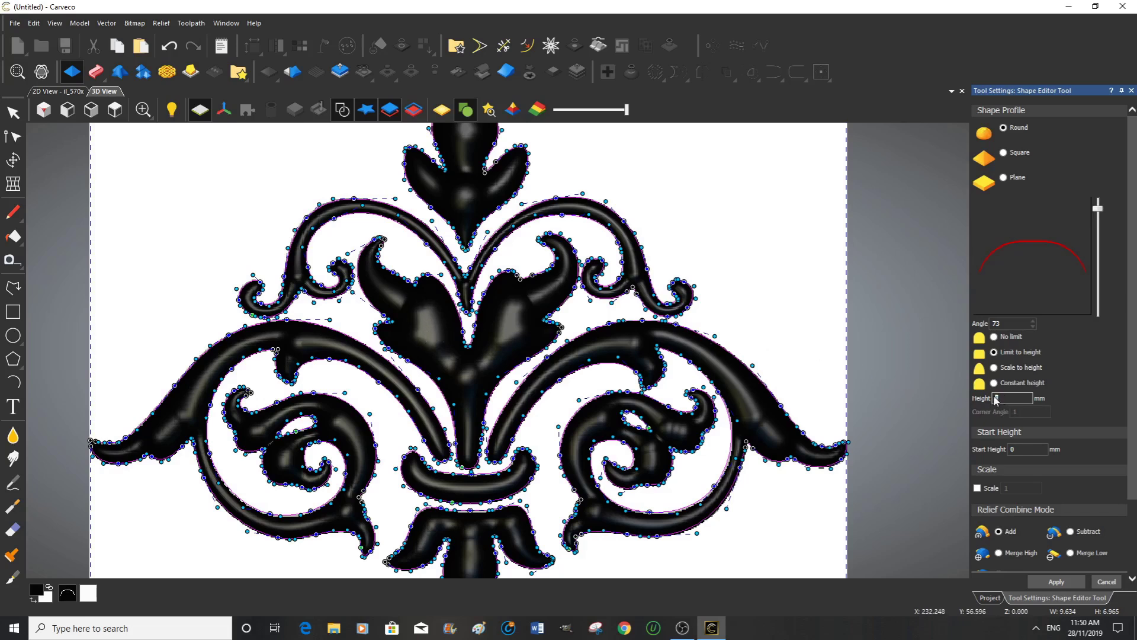
# Set the relief height limit to 5 mm and zoom out on the preview.
pyautogui.press('BackSpace')
pyautogui.write('5')
pyautogui.press('Return')
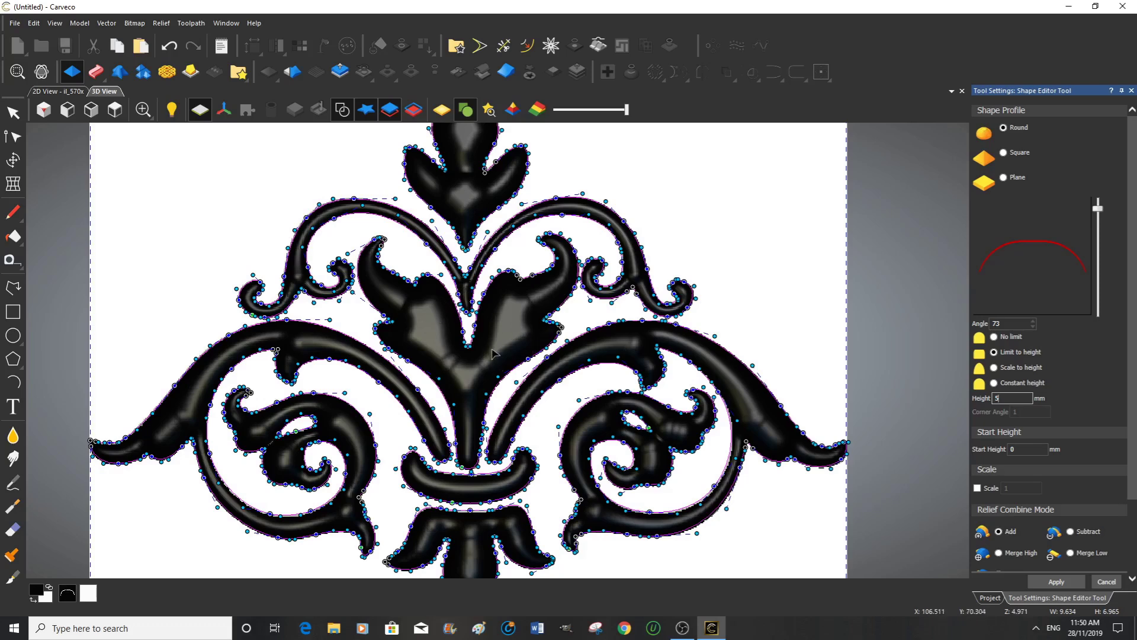
pyautogui.scroll(-2, 493, 353)
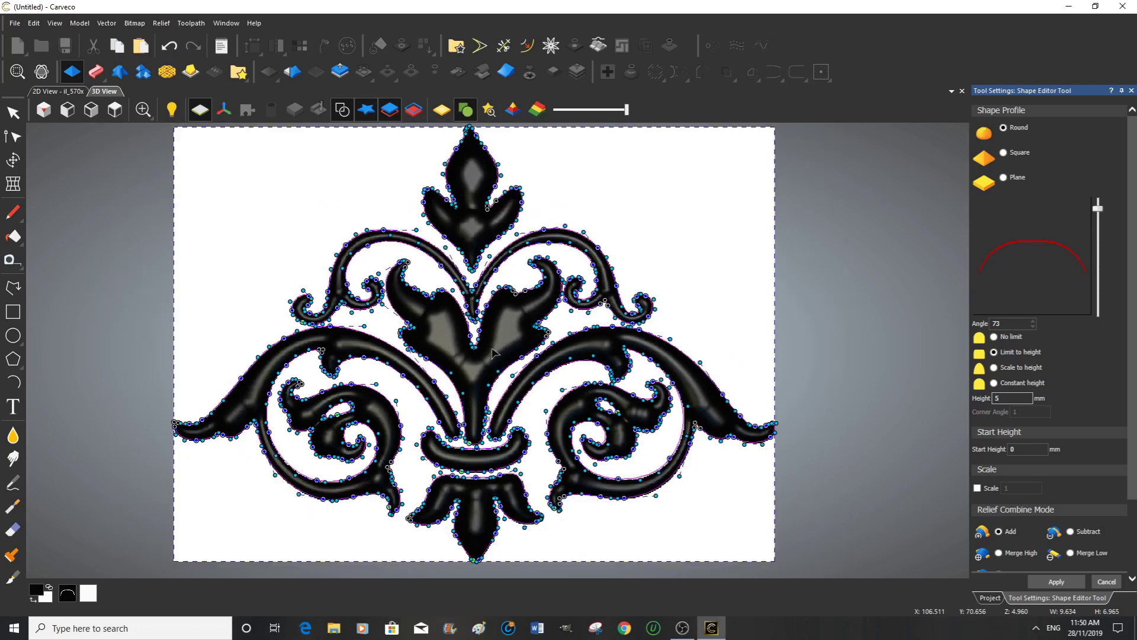
# Enter a 1.5 mm start height and apply the Round-profile relief.
pyautogui.click(1012, 450)
pyautogui.write('5')
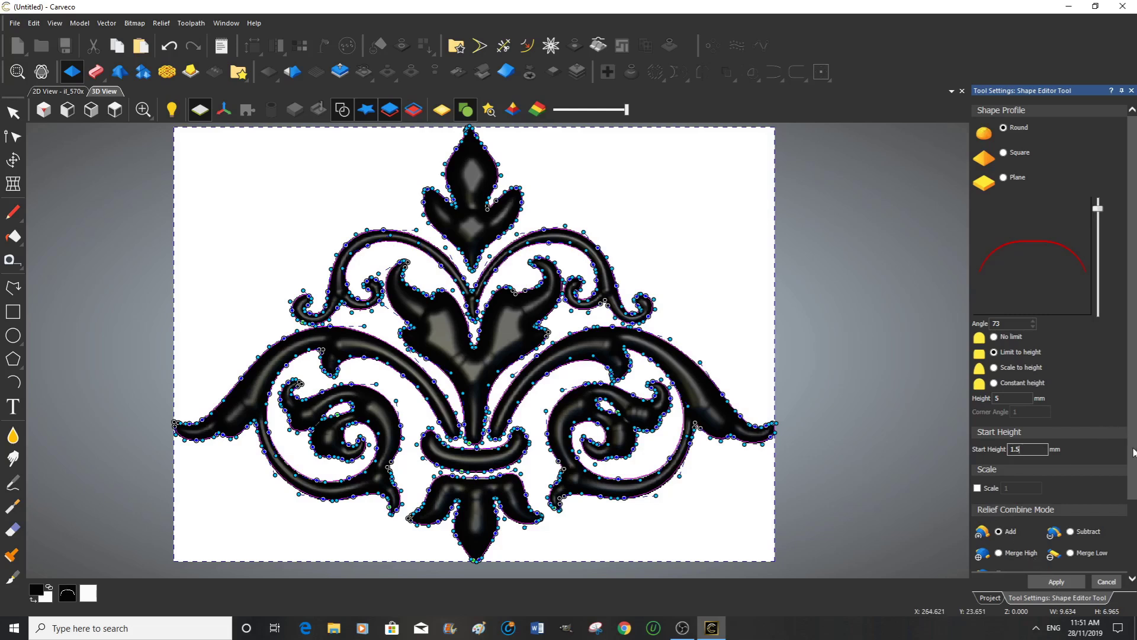
pyautogui.scroll(-3, 1134, 452)
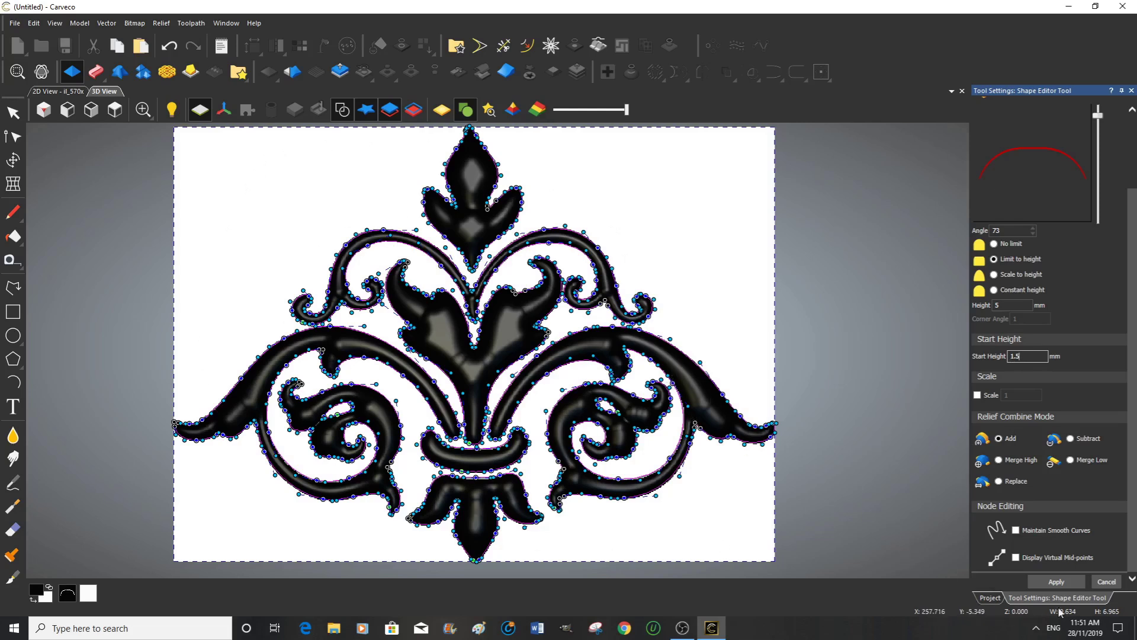
pyautogui.click(1057, 582)
# Close the Shape Editor and toggle vector visibility off in the 3D view.
pyautogui.click(1131, 90)
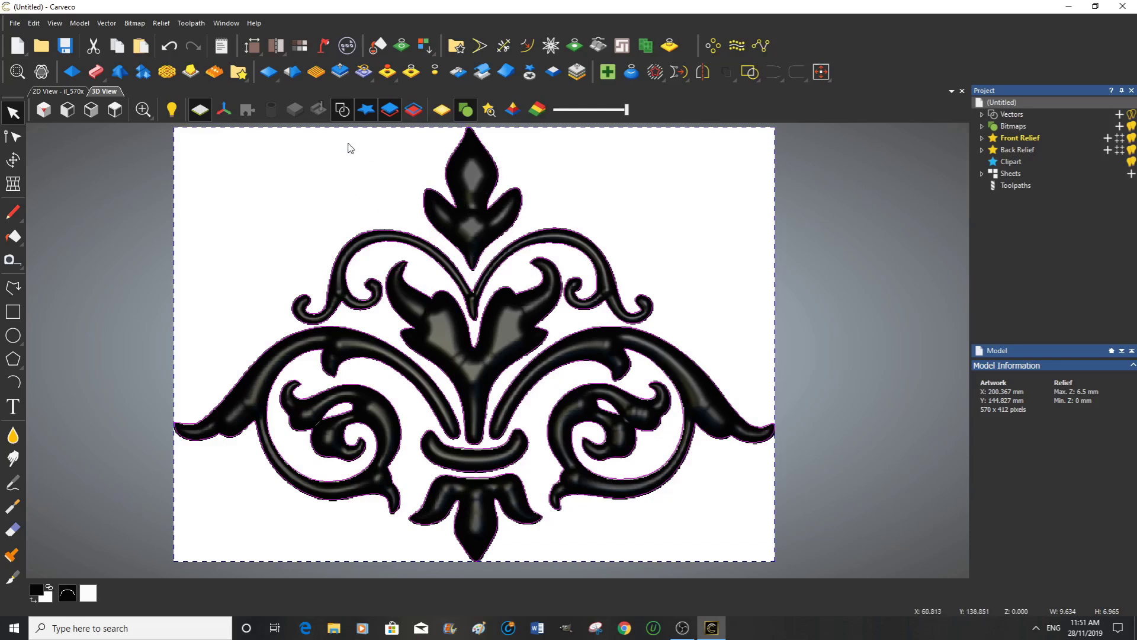
pyautogui.click(343, 112)
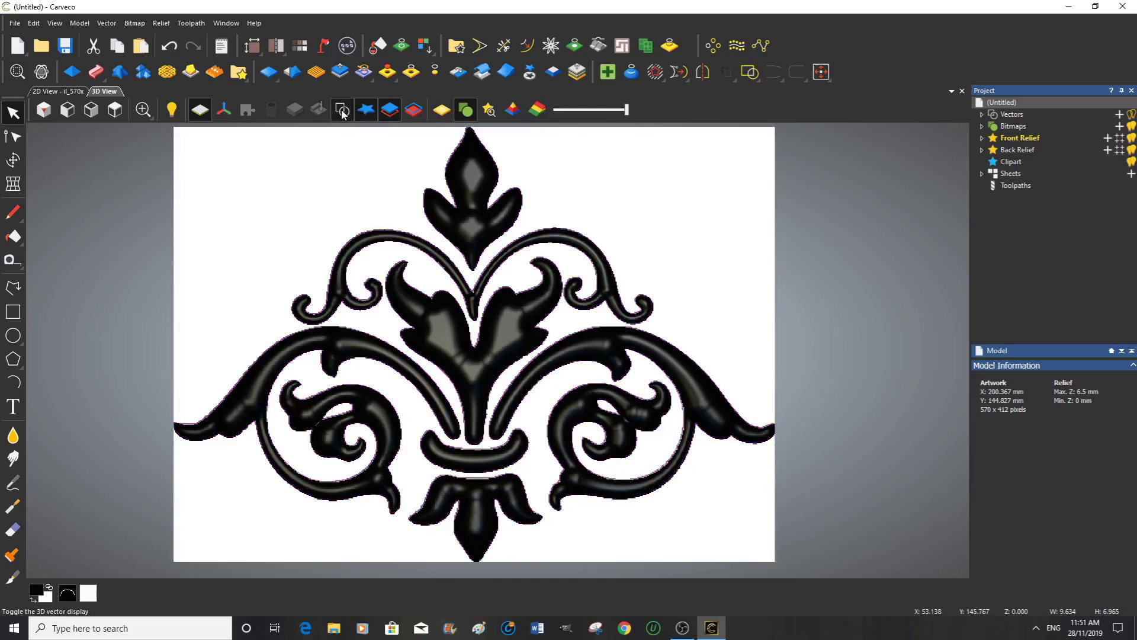
pyautogui.click(342, 112)
pyautogui.click(342, 113)
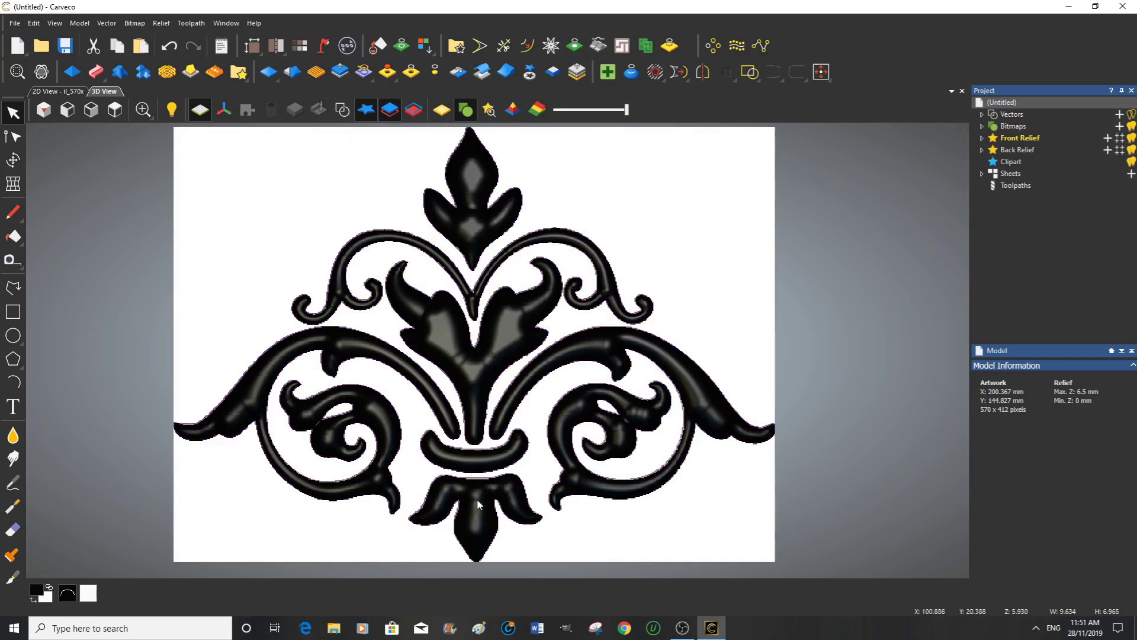
pyautogui.click(41, 75)
pyautogui.moveTo(366, 475); pyautogui.dragTo(508, 285)
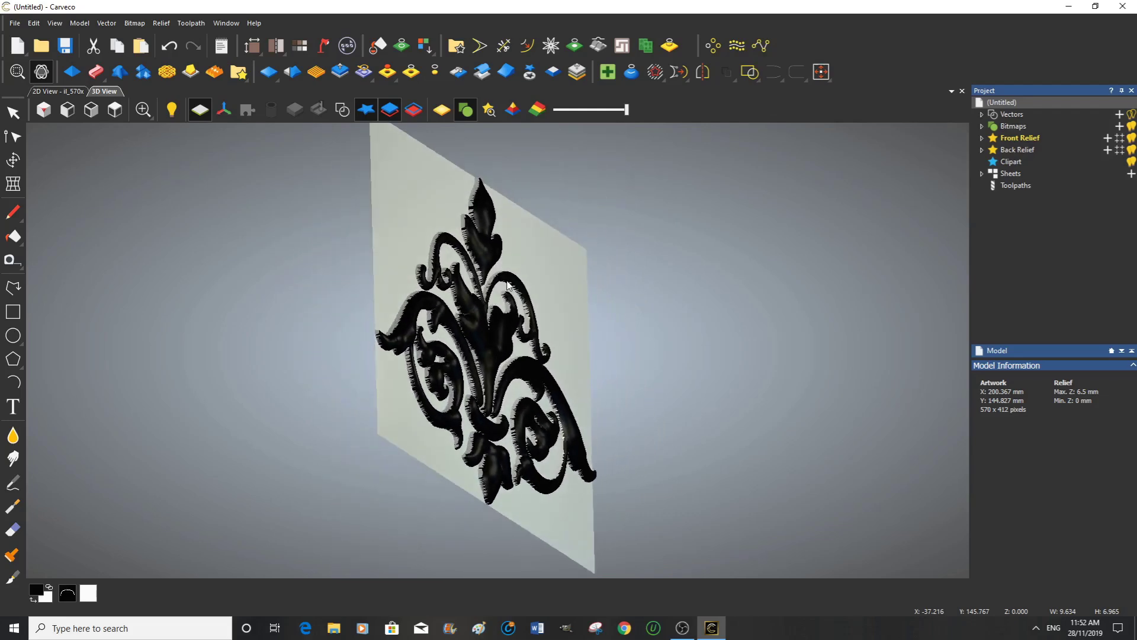
pyautogui.moveTo(499, 401); pyautogui.dragTo(481, 325)
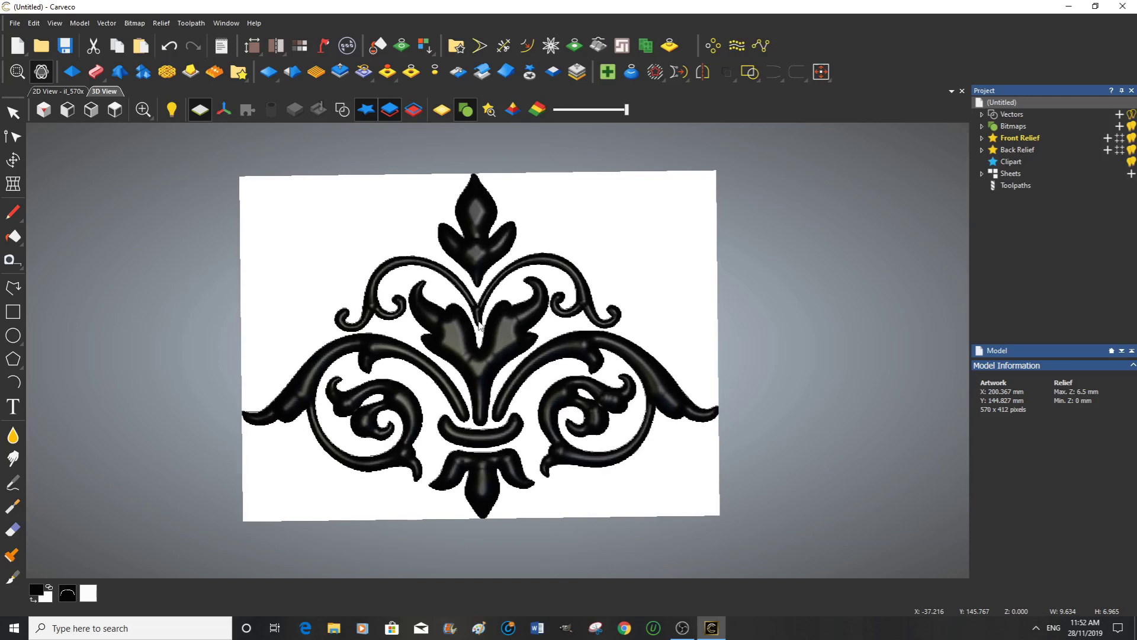
pyautogui.click(116, 112)
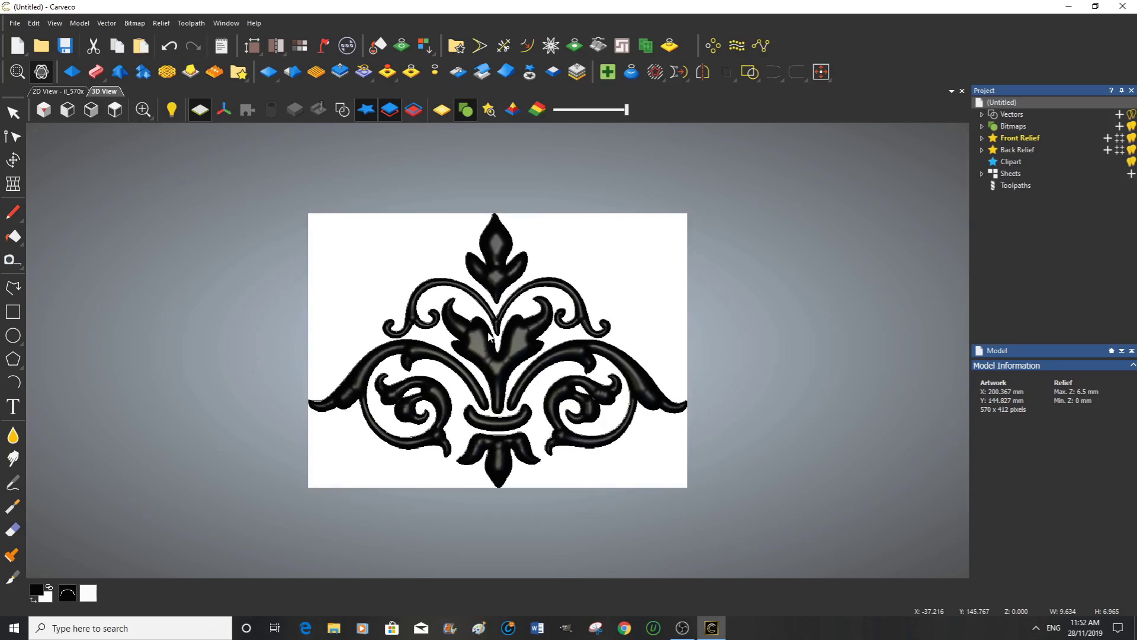
pyautogui.scroll(1, 490, 336)
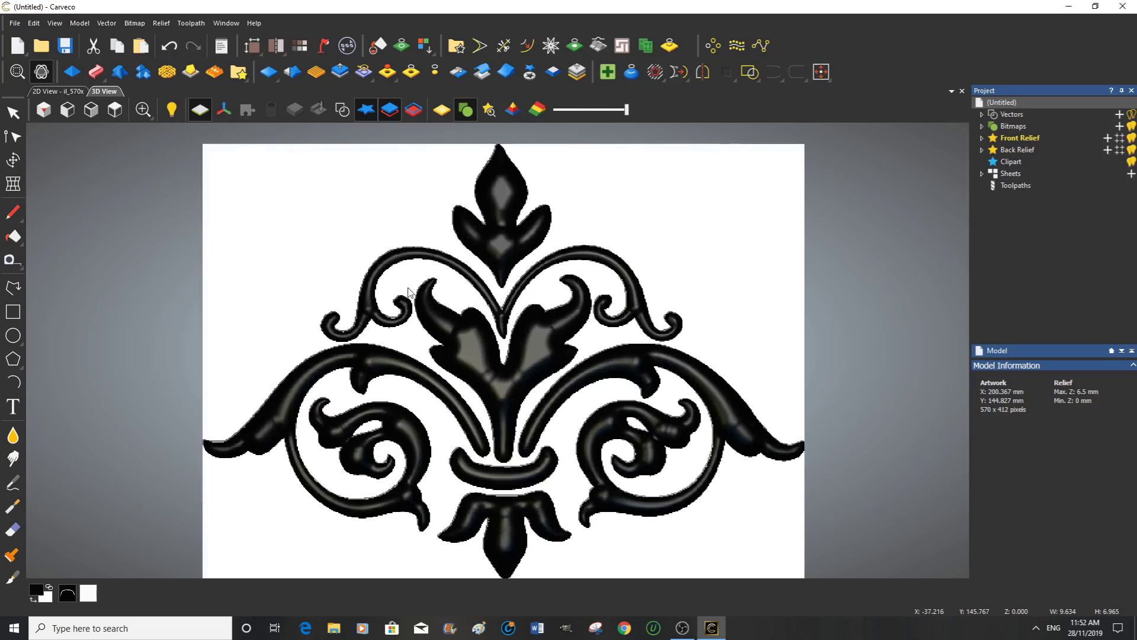
# Create a greyscale image from the combined relief, then return to the Top view.
pyautogui.click(298, 46)
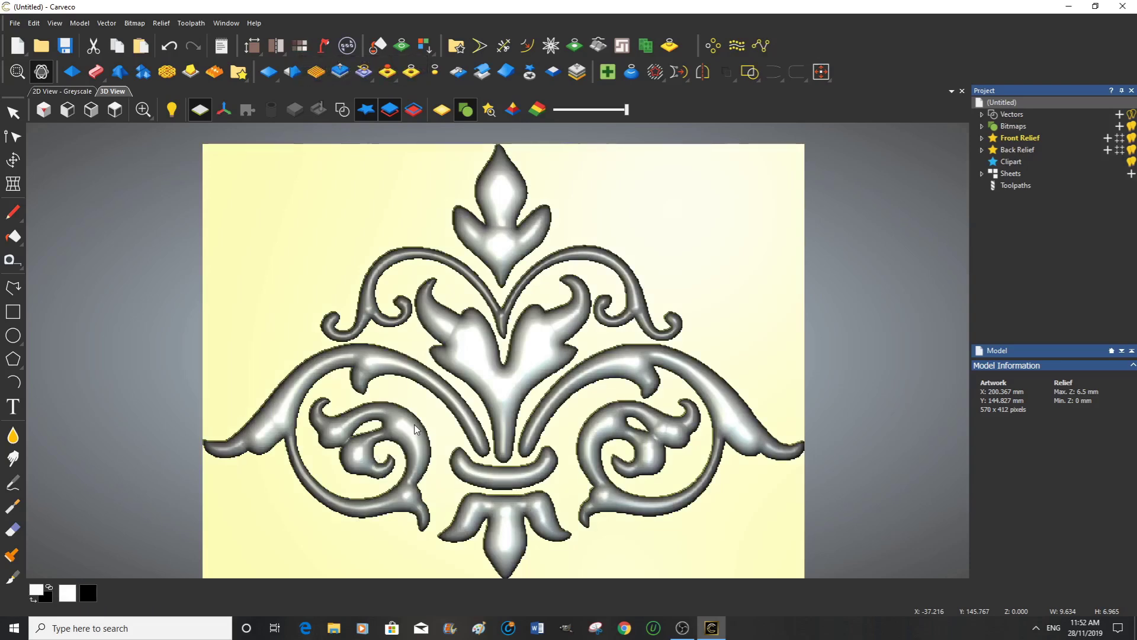
pyautogui.moveTo(277, 476); pyautogui.dragTo(261, 493)
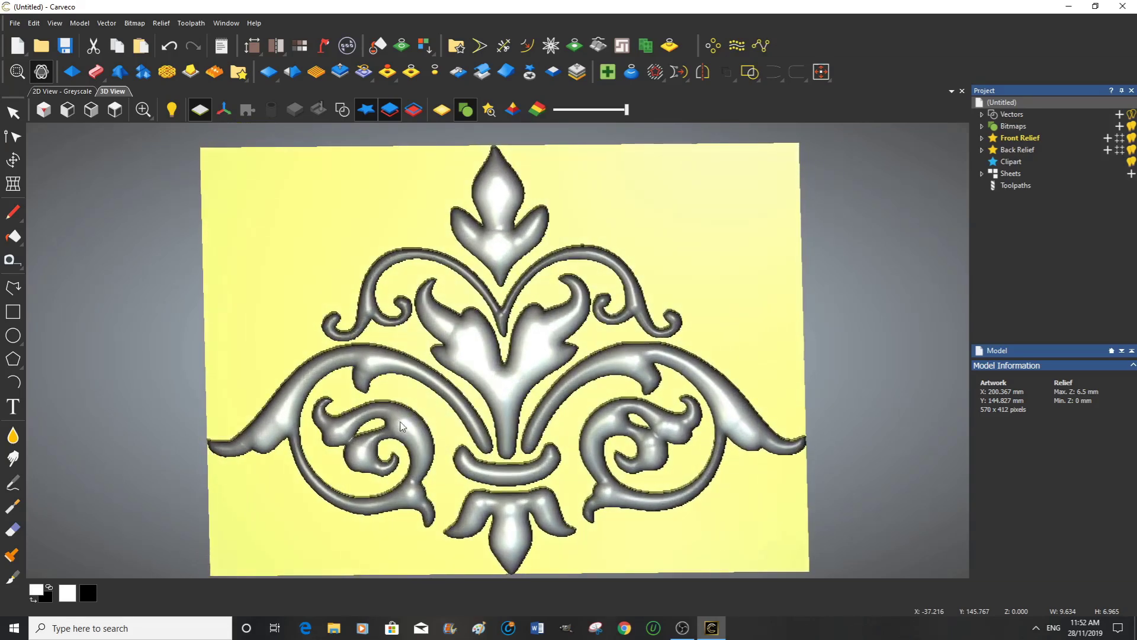
pyautogui.click(116, 111)
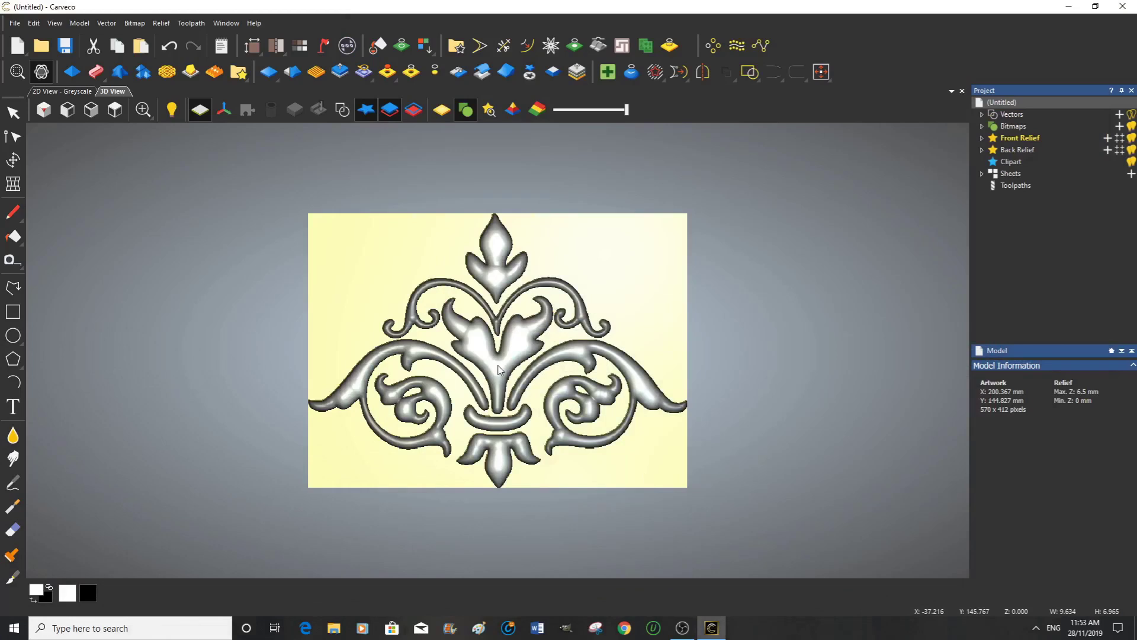
pyautogui.scroll(3, 497, 370)
pyautogui.scroll(-2, 498, 370)
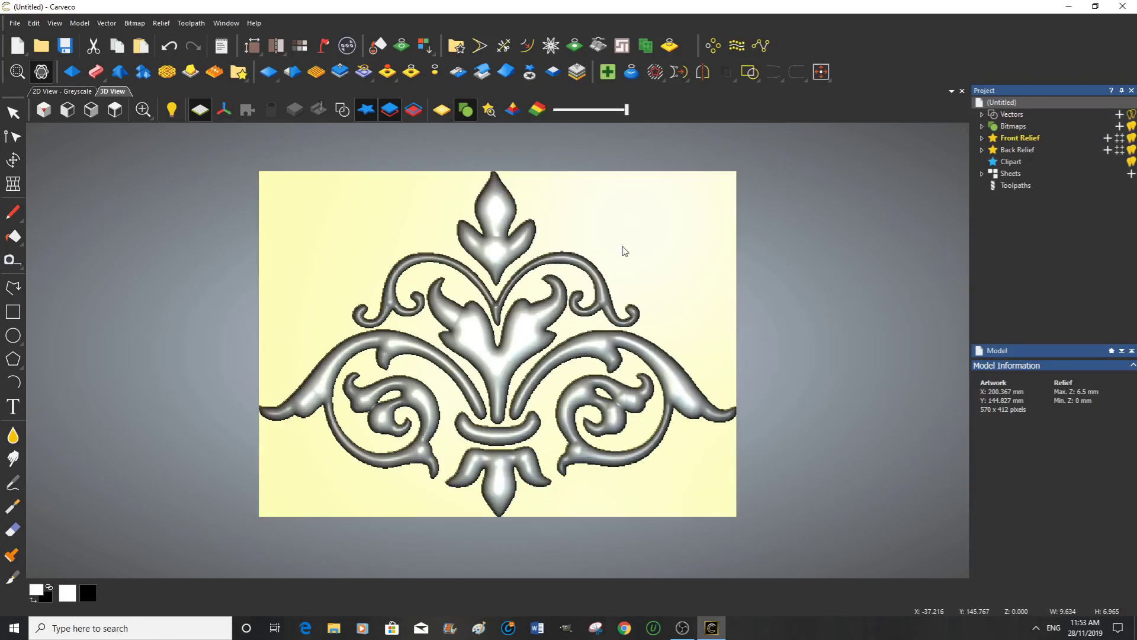
# Set the relief's material colour to pure yellow (255/255/0) in Lights and Material.
pyautogui.click(323, 49)
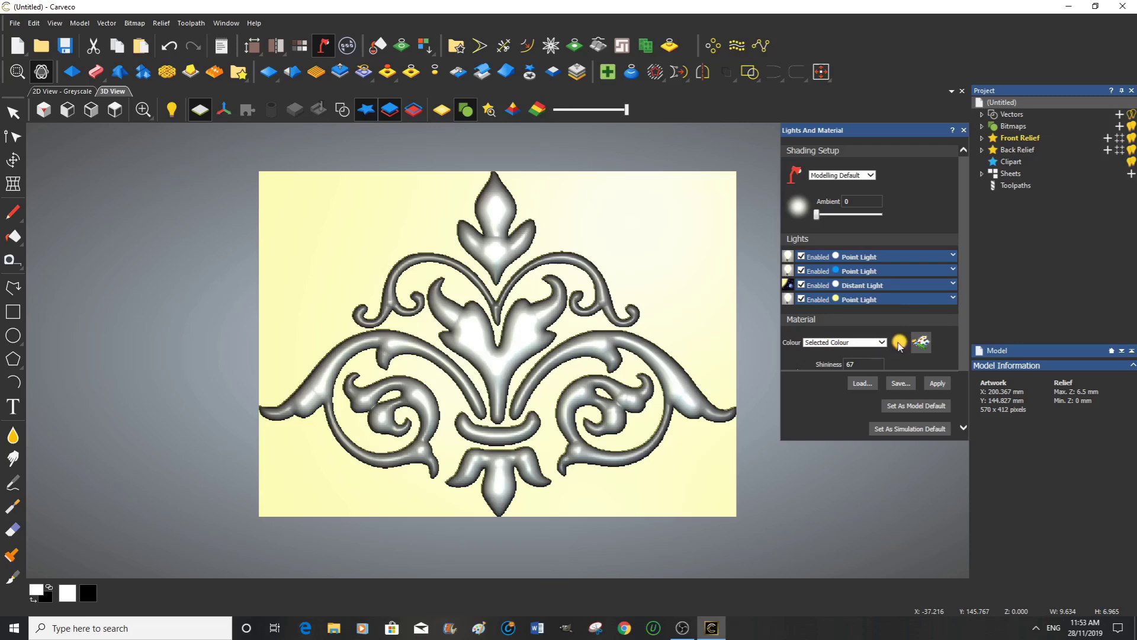
pyautogui.click(920, 343)
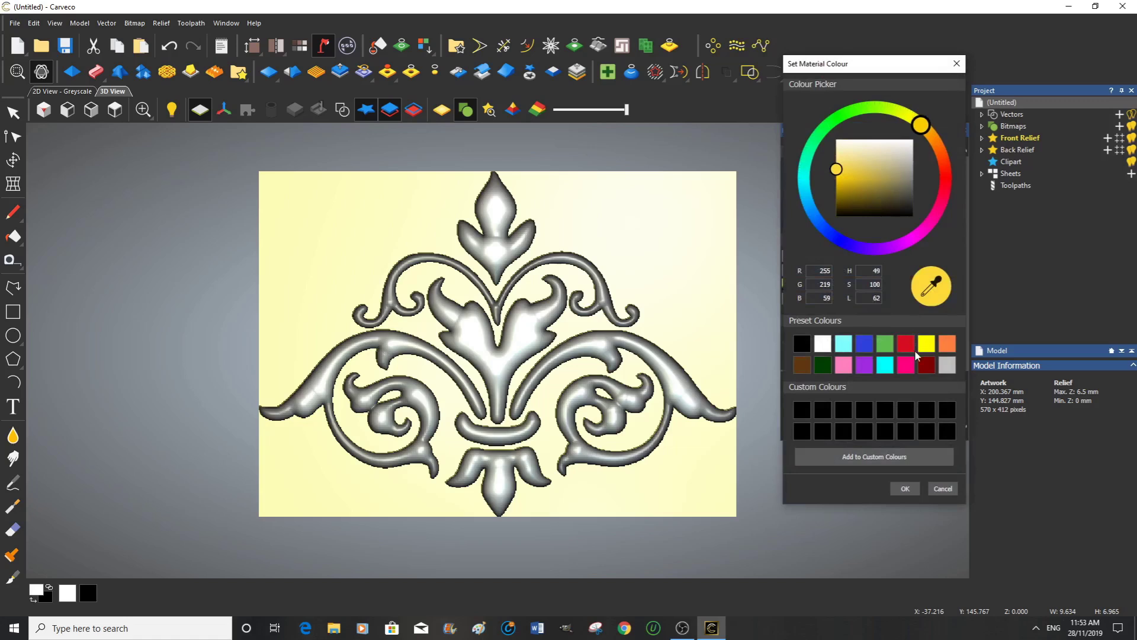
pyautogui.click(928, 346)
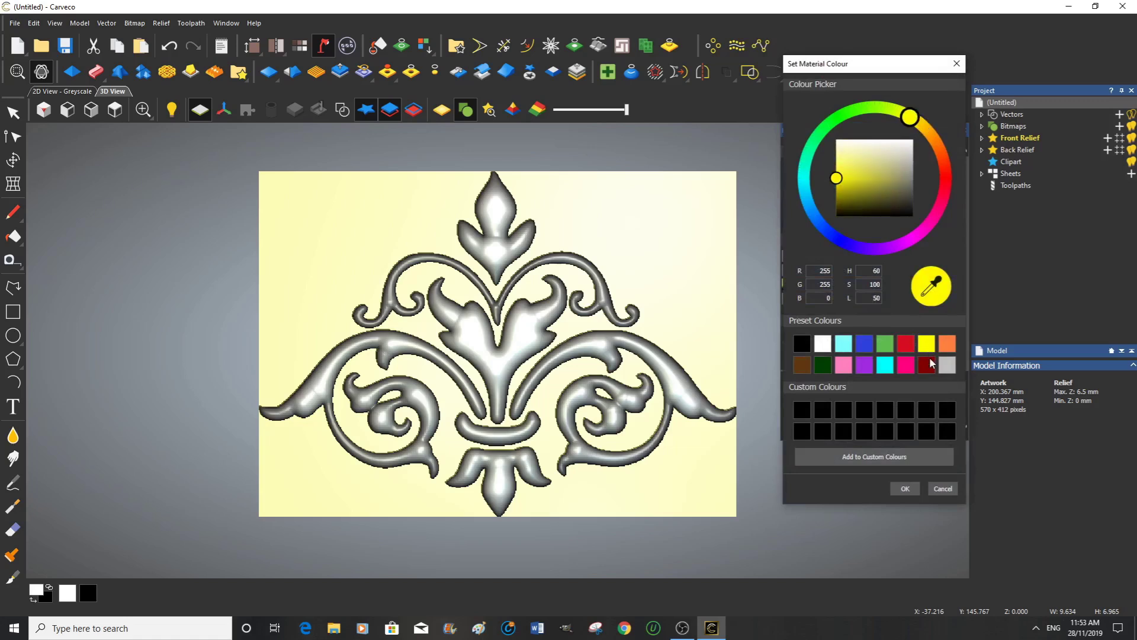
pyautogui.click(906, 489)
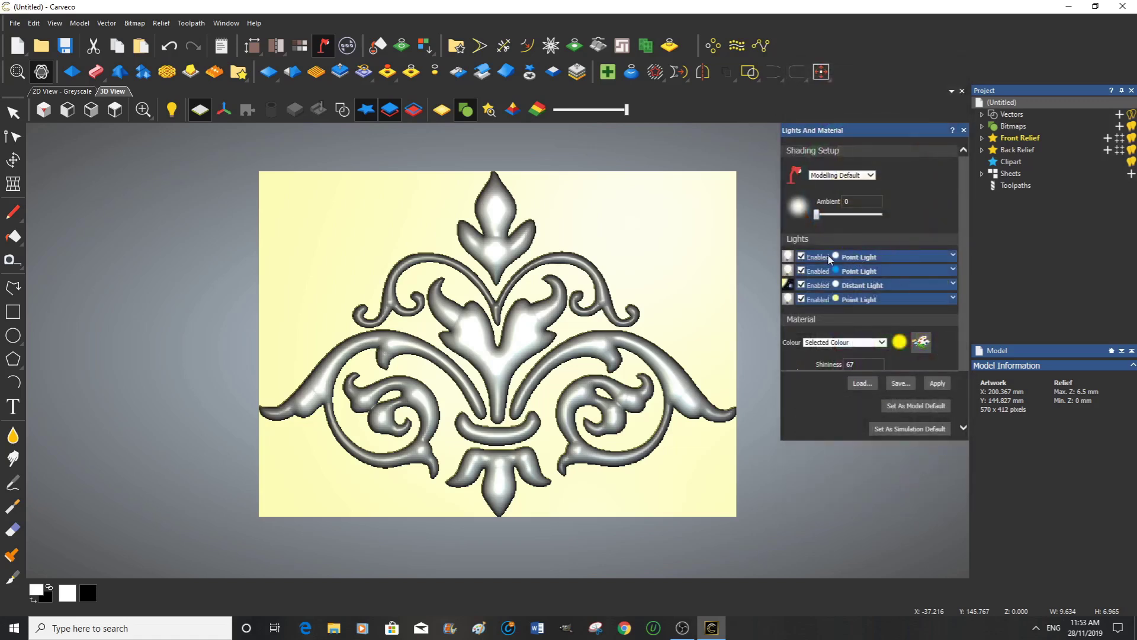
# Adjust the ambient light level, settling on 7, and apply it.
pyautogui.moveTo(817, 215); pyautogui.dragTo(854, 222)
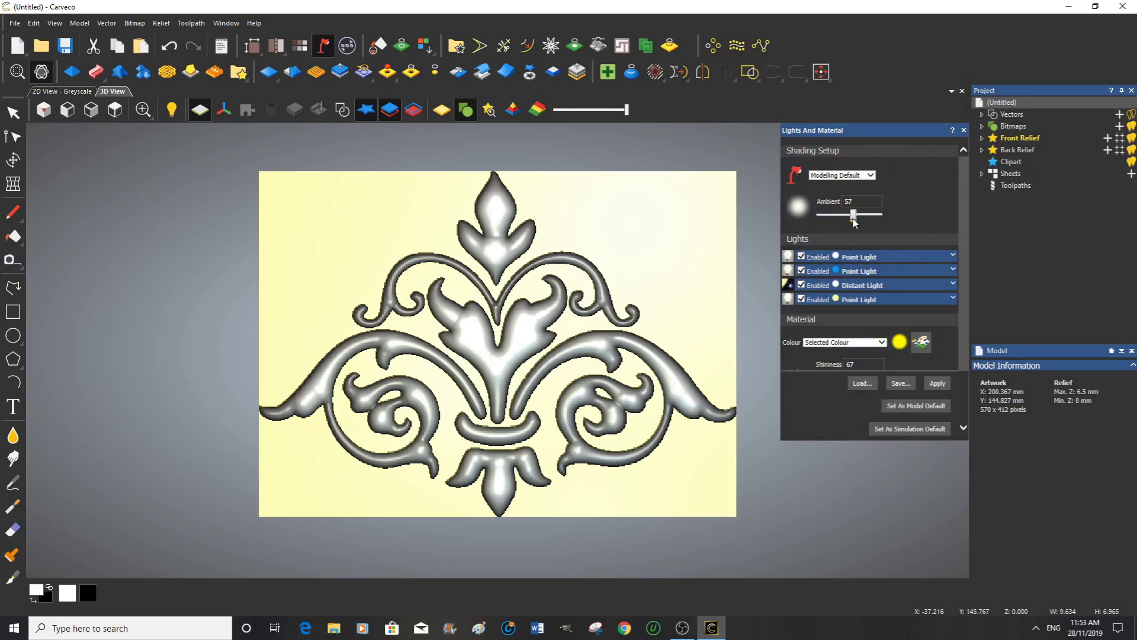
pyautogui.click(937, 385)
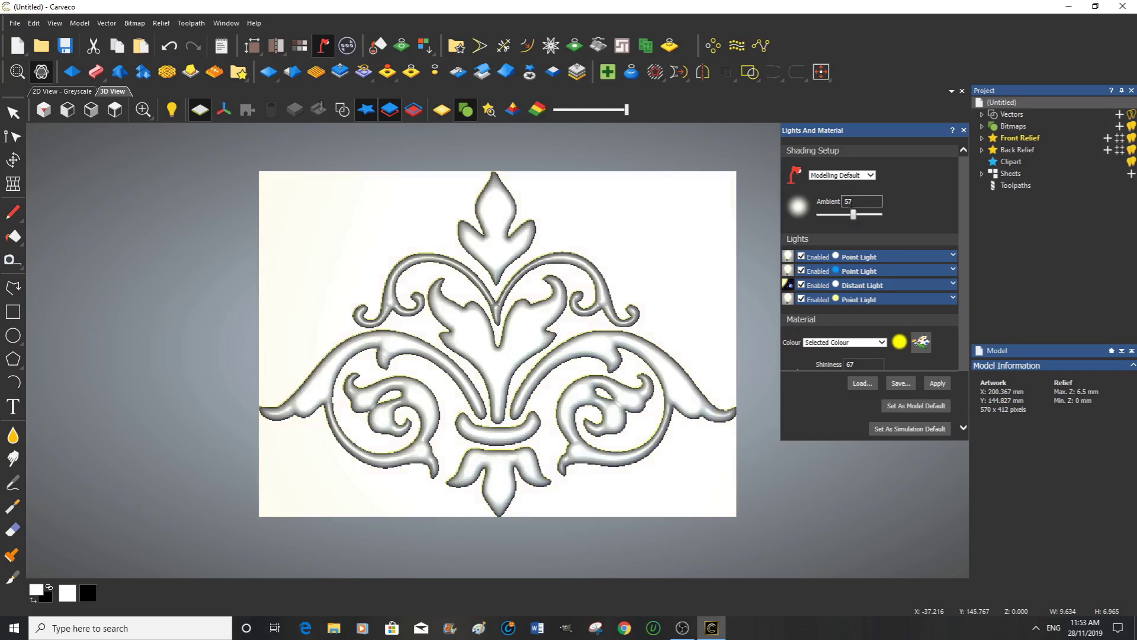
pyautogui.moveTo(858, 217); pyautogui.dragTo(834, 217)
pyautogui.click(938, 384)
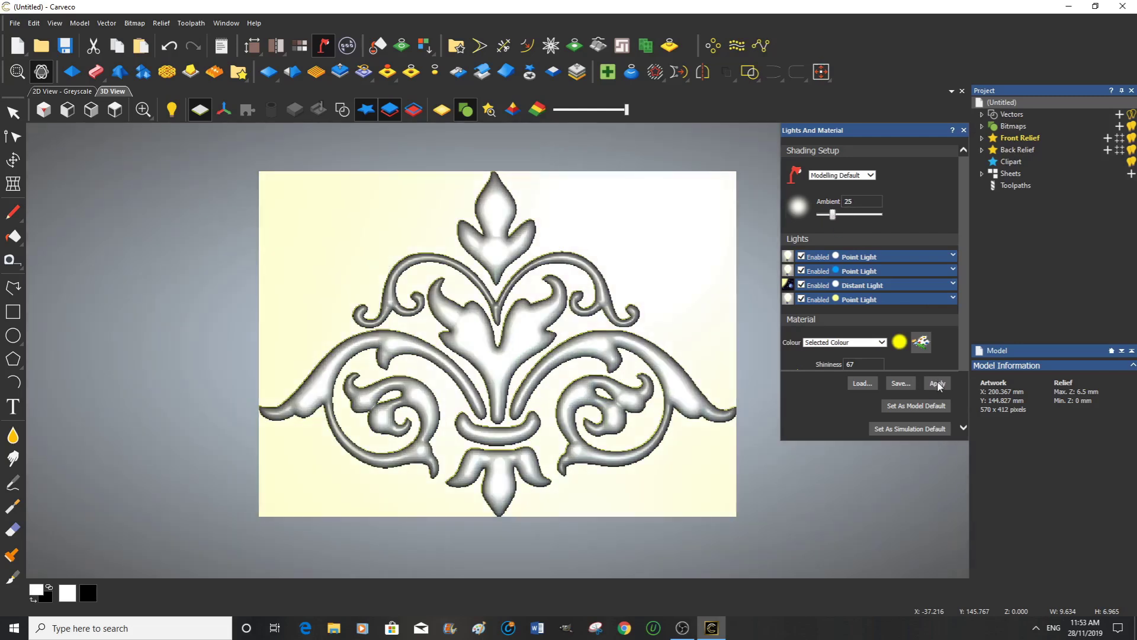
pyautogui.moveTo(834, 217); pyautogui.dragTo(822, 217)
pyautogui.click(939, 384)
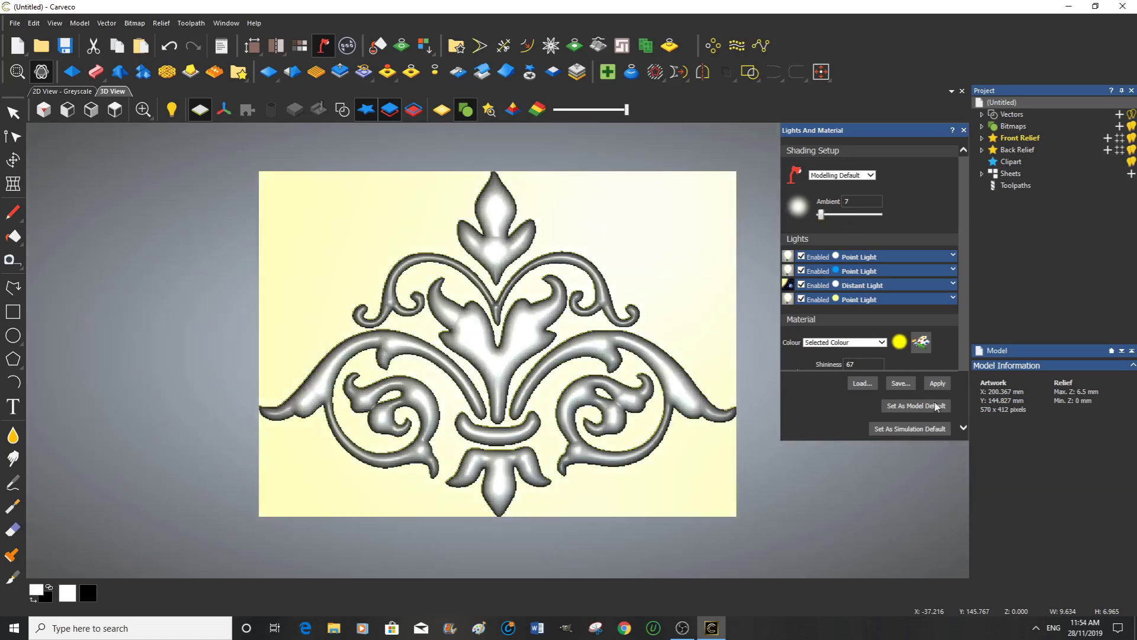
pyautogui.click(954, 256)
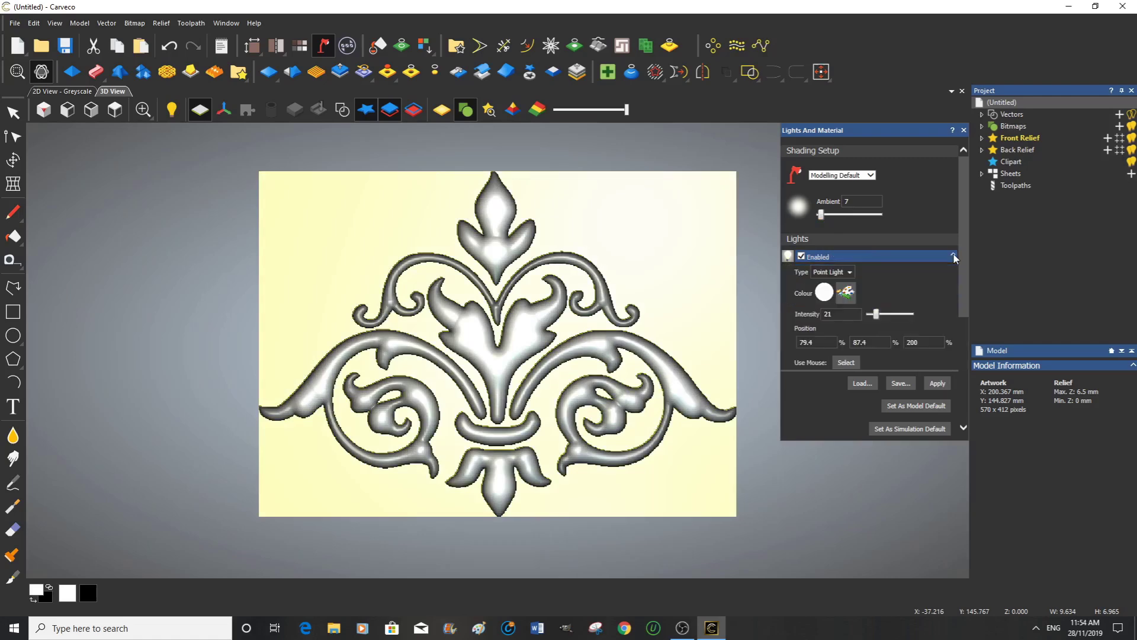
# Tint the first point light orange-gold and apply it to the relief.
pyautogui.click(846, 293)
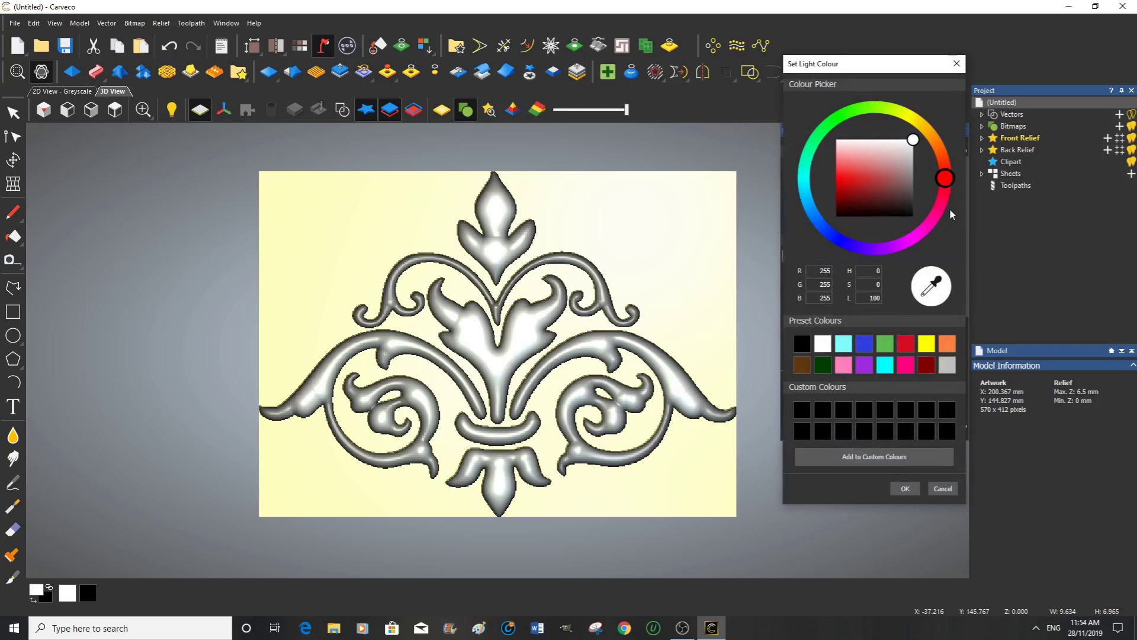
pyautogui.moveTo(946, 179)
pyautogui.mouseDown()
pyautogui.moveTo(931, 128)
pyautogui.moveTo(843, 178)
pyautogui.mouseUp()
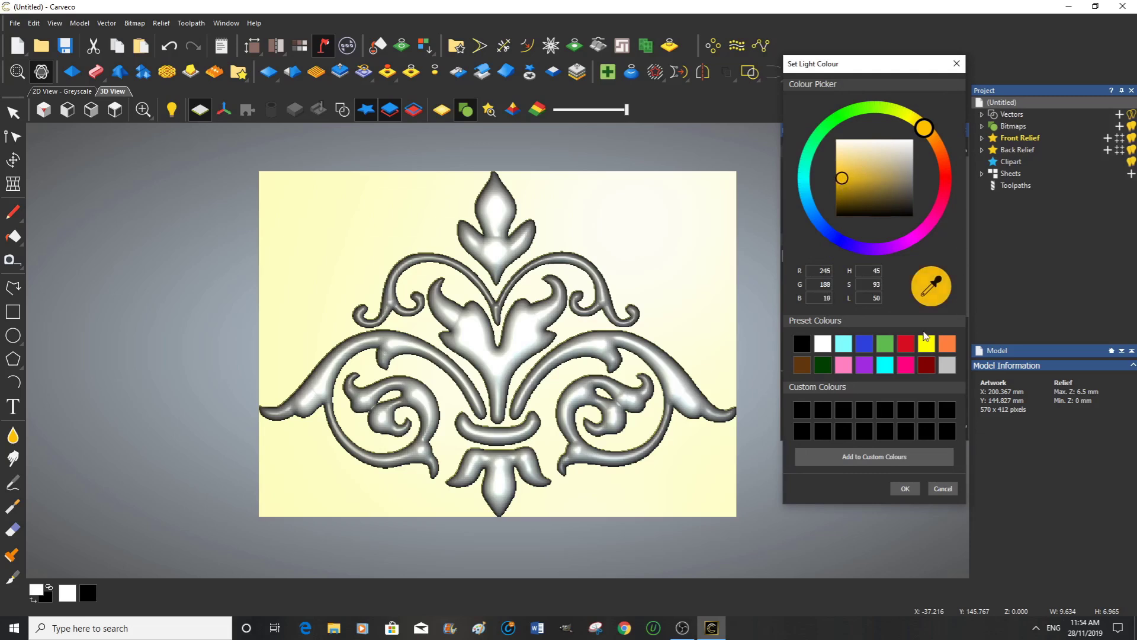
pyautogui.click(905, 489)
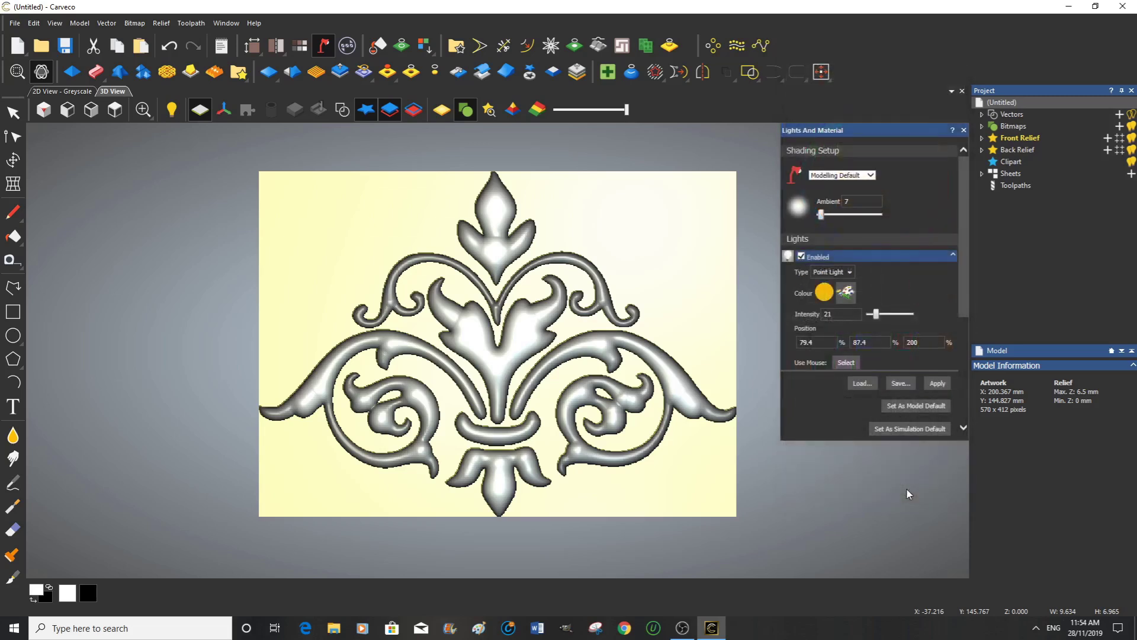
pyautogui.click(938, 385)
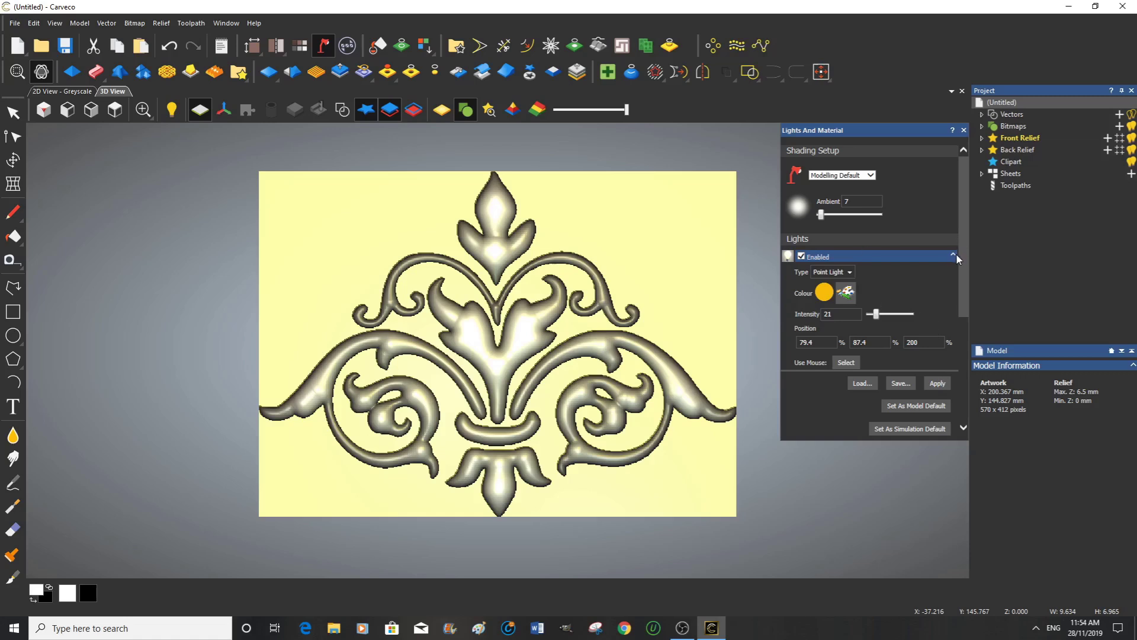
# Change the second point light's colour from blue to golden yellow (R 255, G 195, B 0).
pyautogui.moveTo(962, 264); pyautogui.dragTo(962, 329)
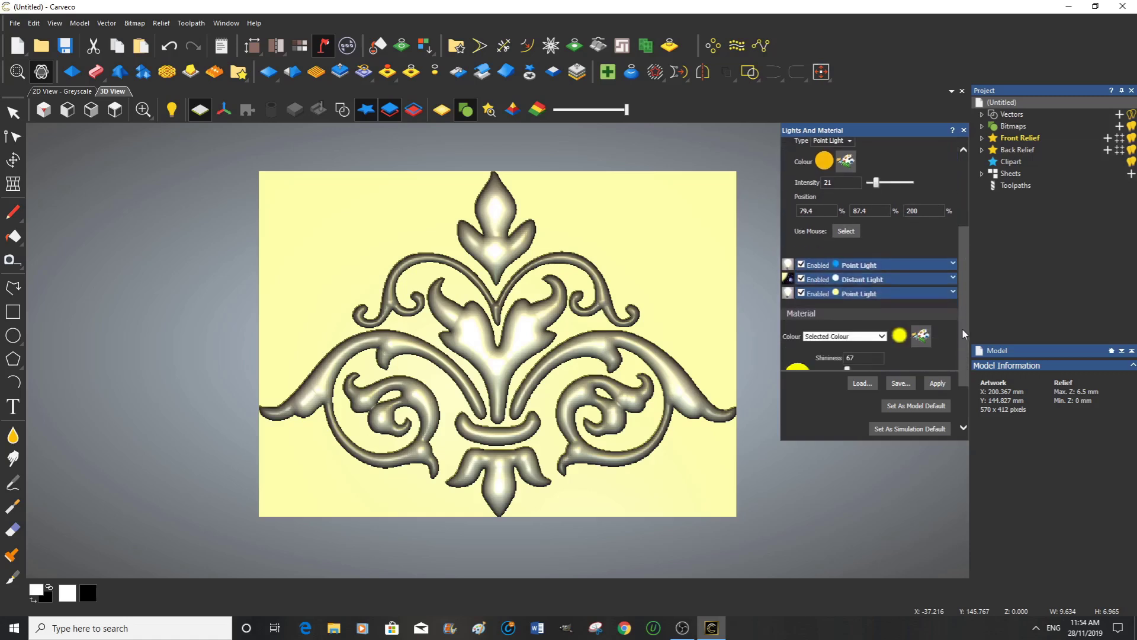
pyautogui.click(954, 266)
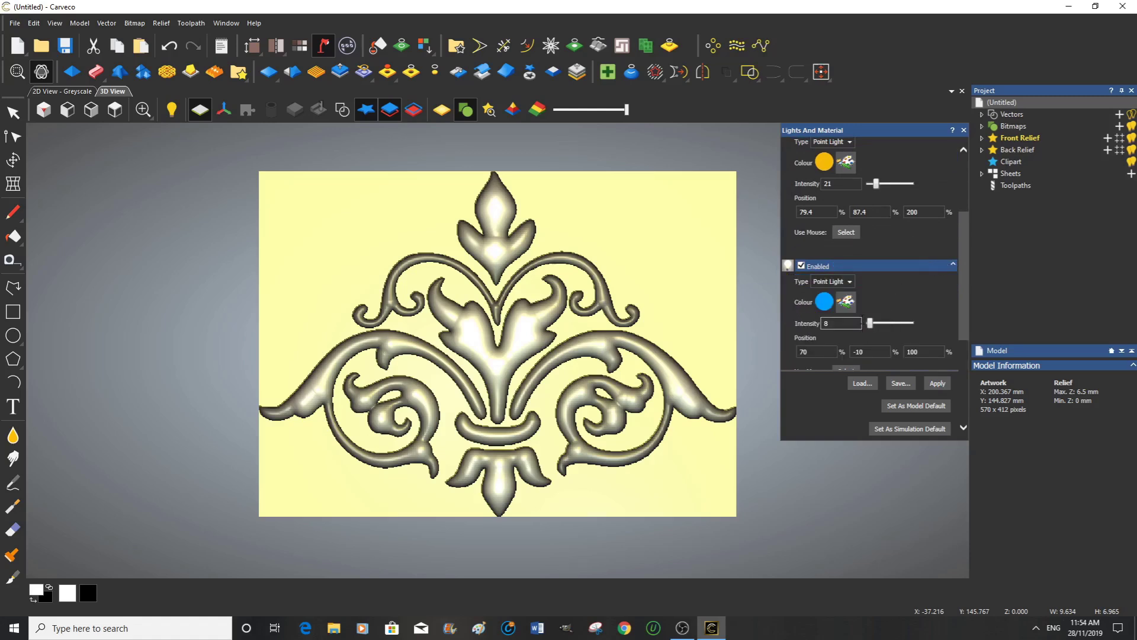
pyautogui.click(852, 307)
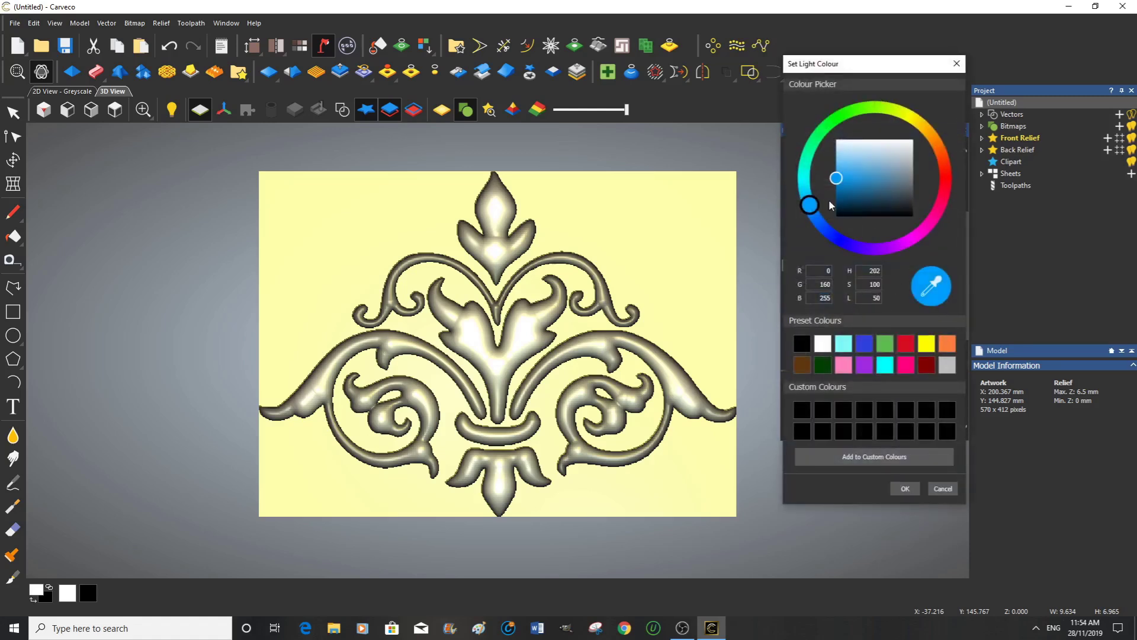
pyautogui.moveTo(812, 207); pyautogui.dragTo(928, 130)
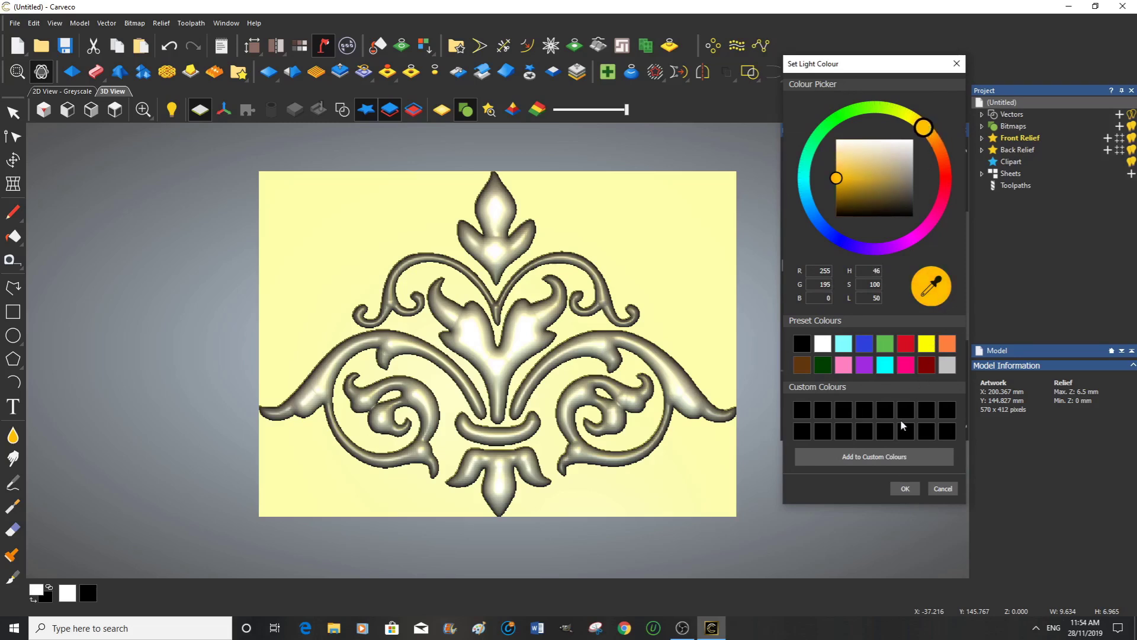
pyautogui.click(906, 489)
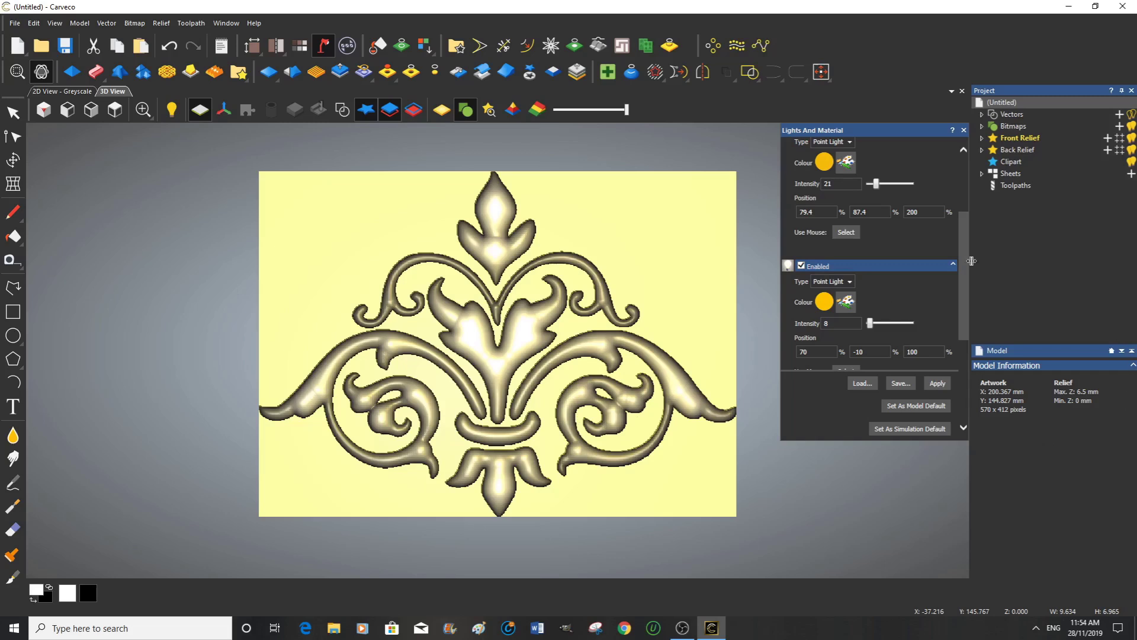
pyautogui.scroll(-3, 964, 270)
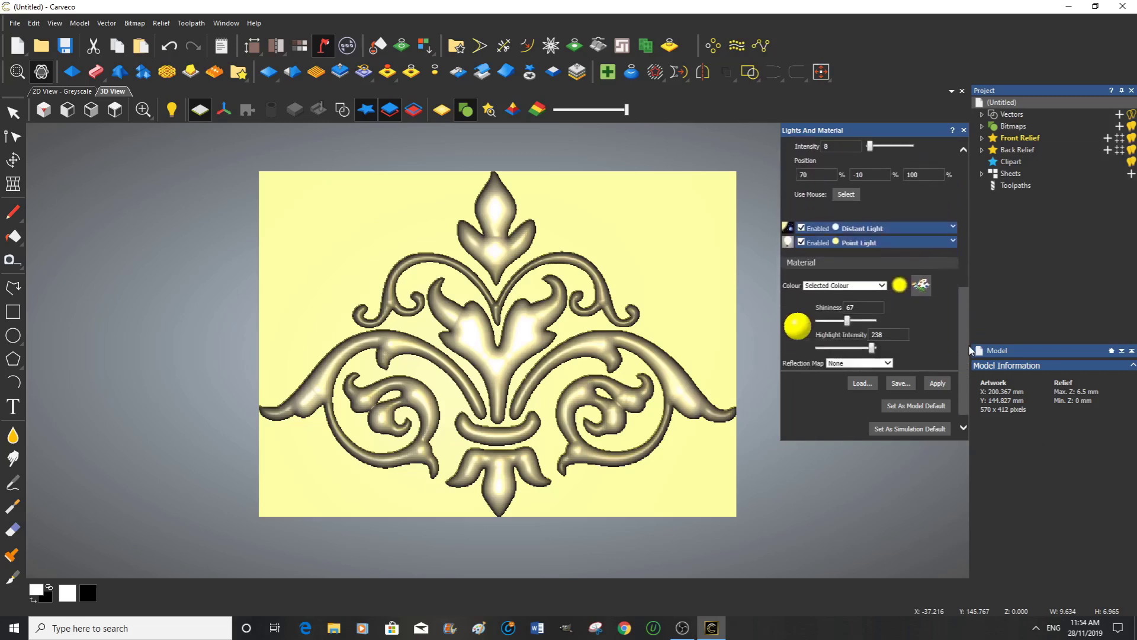
# Set the distant light's colour to orange and apply it to the relief.
pyautogui.click(954, 235)
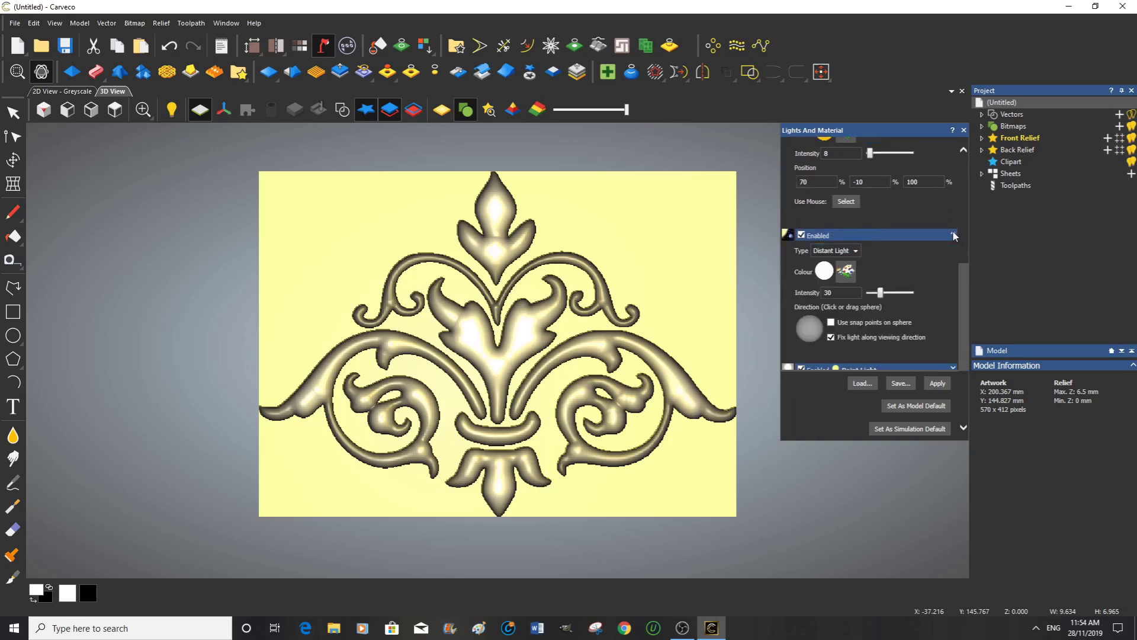
pyautogui.click(847, 272)
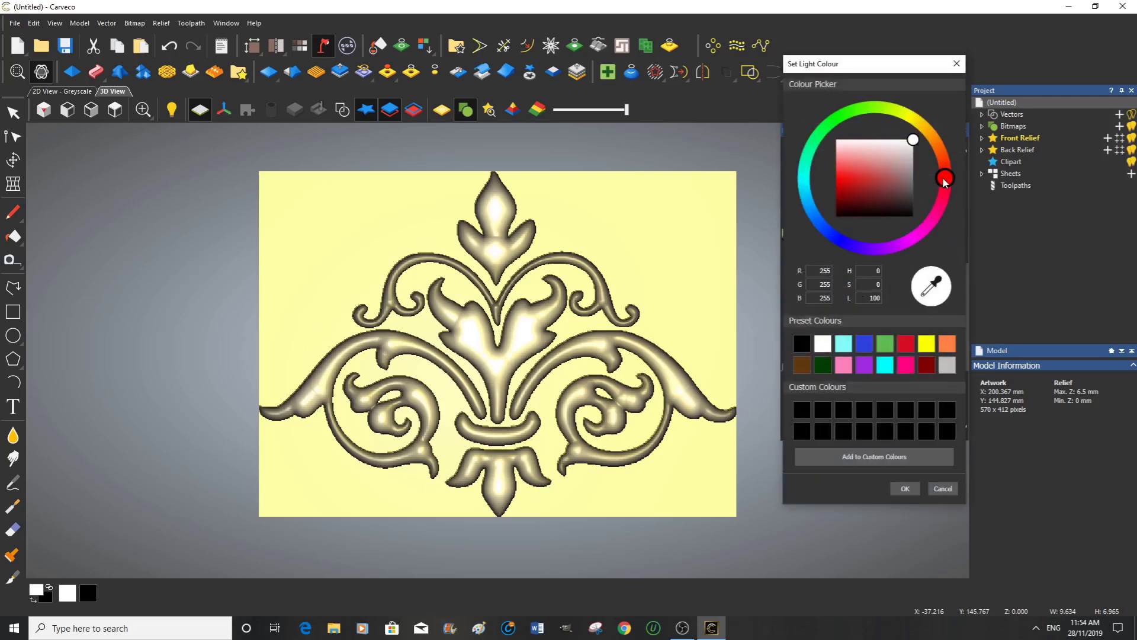
pyautogui.moveTo(945, 182); pyautogui.dragTo(843, 182)
pyautogui.click(908, 143)
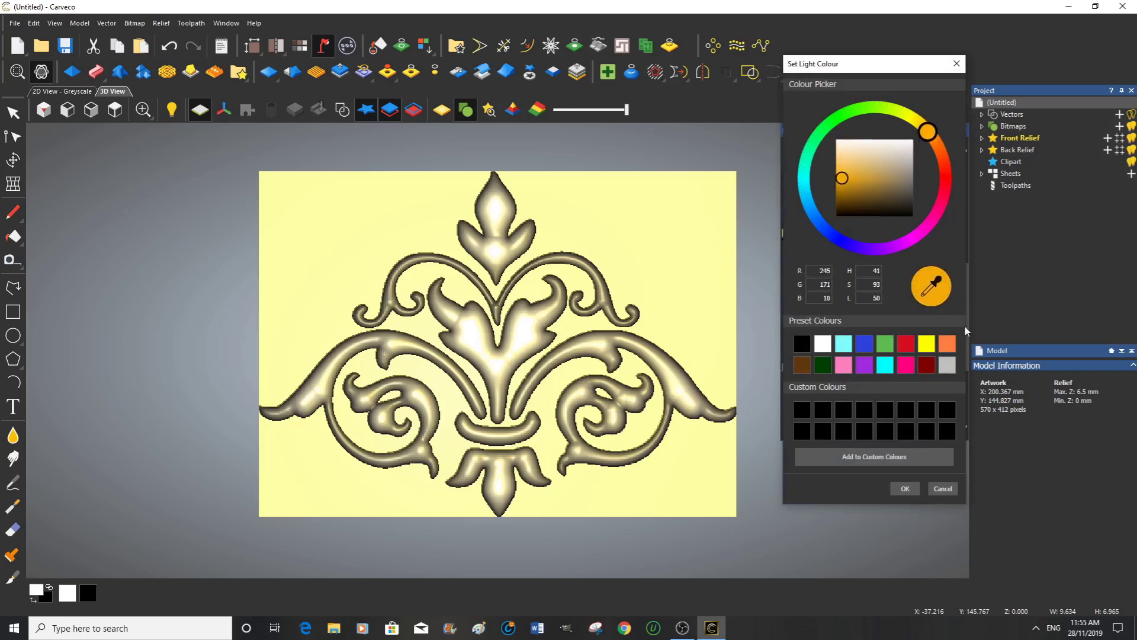
pyautogui.click(907, 489)
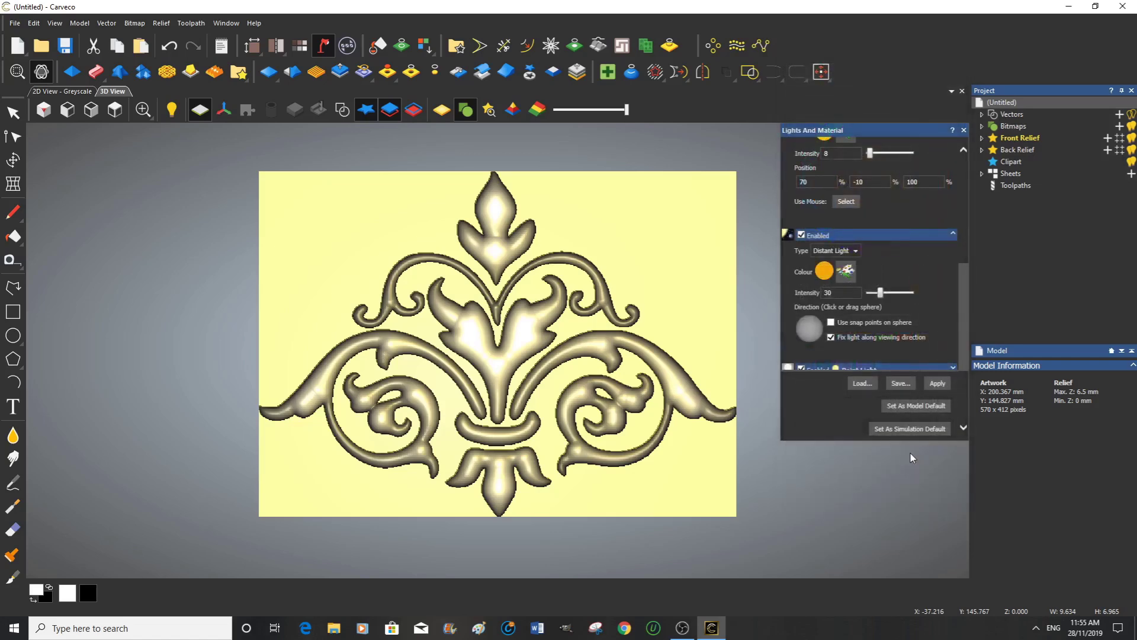
pyautogui.click(938, 383)
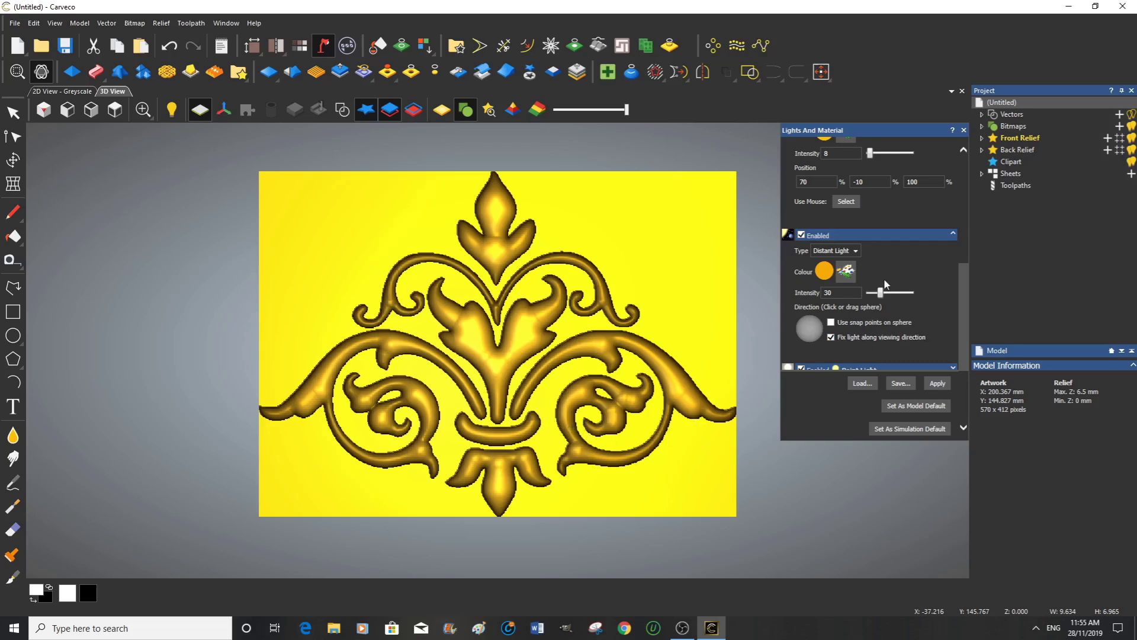
# Raise ambient light from 7 to 20, apply it, and tilt the relief to check the gold shading.
pyautogui.moveTo(965, 308); pyautogui.dragTo(973, 202)
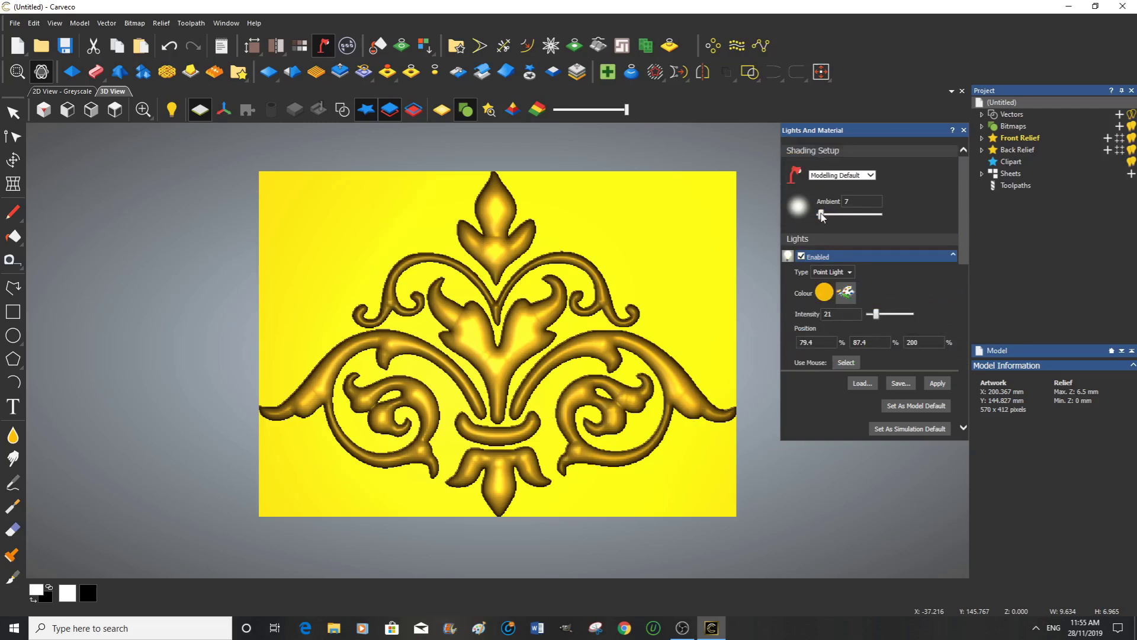
pyautogui.moveTo(822, 214); pyautogui.dragTo(829, 214)
pyautogui.click(937, 384)
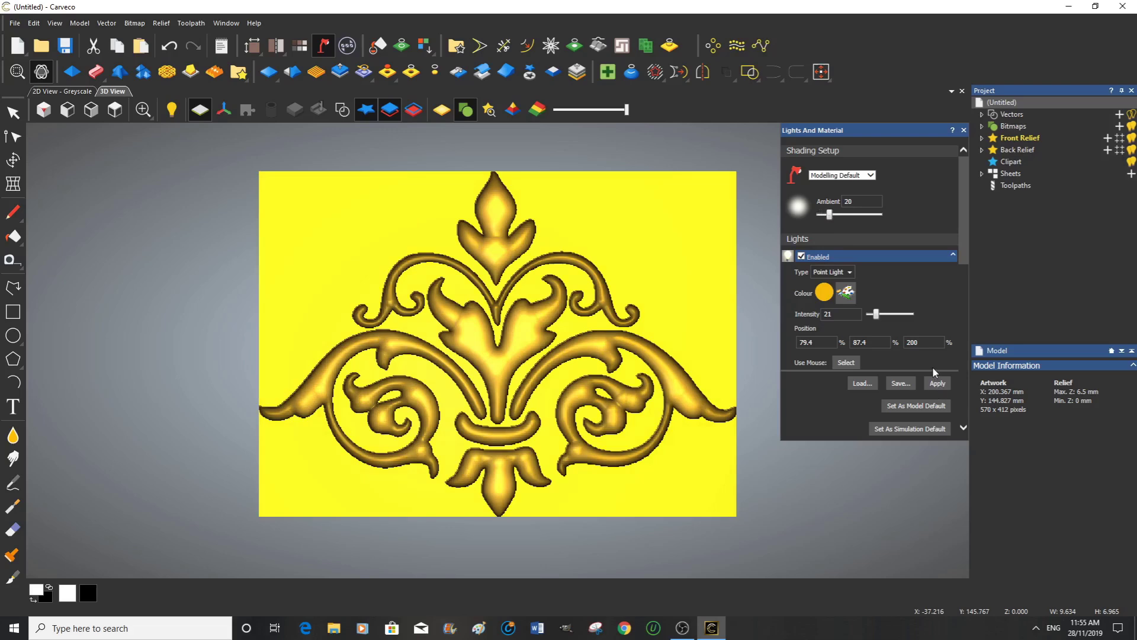
pyautogui.moveTo(517, 424); pyautogui.dragTo(472, 372)
pyautogui.moveTo(750, 429); pyautogui.dragTo(577, 413)
pyautogui.moveTo(484, 421); pyautogui.dragTo(541, 401)
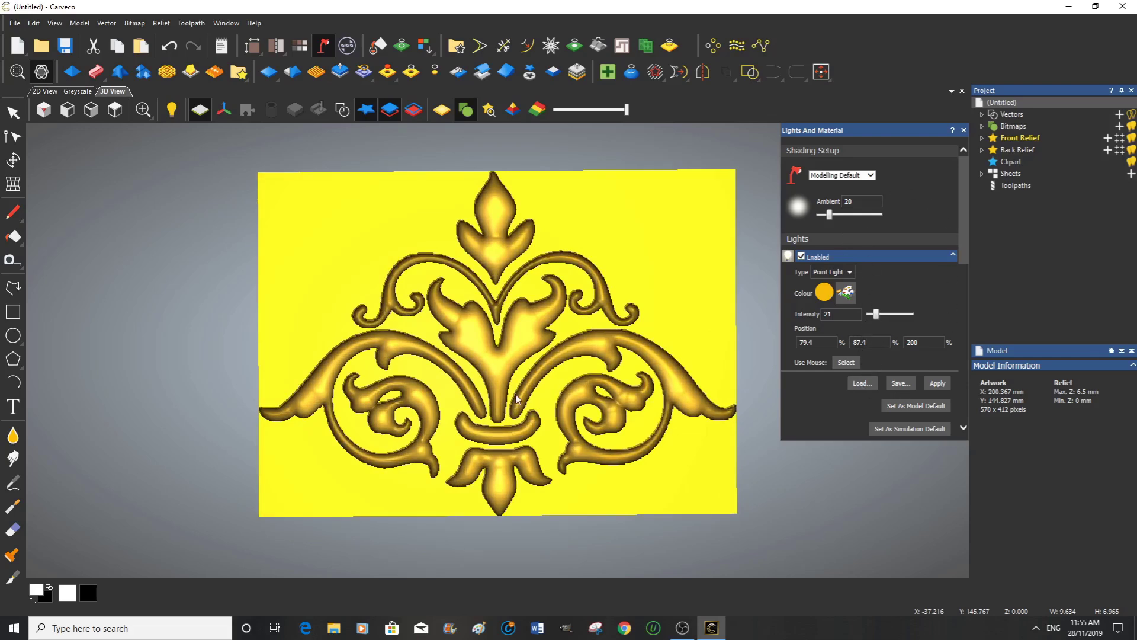
pyautogui.moveTo(503, 408)
pyautogui.mouseDown()
pyautogui.moveTo(562, 351)
pyautogui.moveTo(472, 338)
pyautogui.moveTo(554, 262)
pyautogui.moveTo(564, 211)
pyautogui.moveTo(559, 259)
pyautogui.mouseUp()
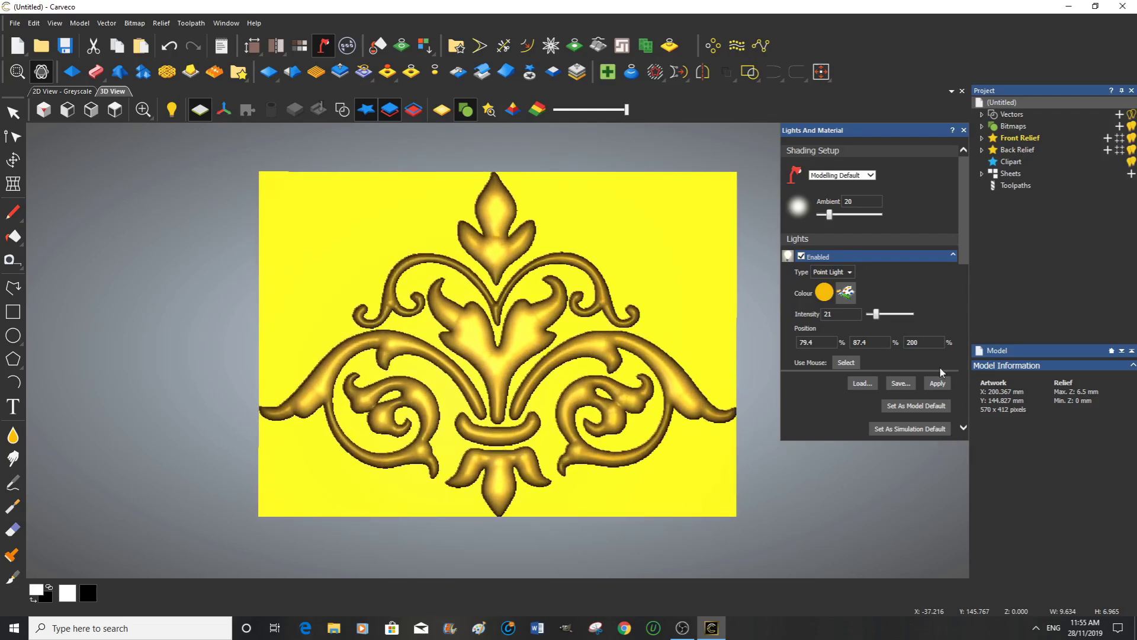
# Close the lighting settings and view the gold damask relief from directly above.
pyautogui.click(963, 129)
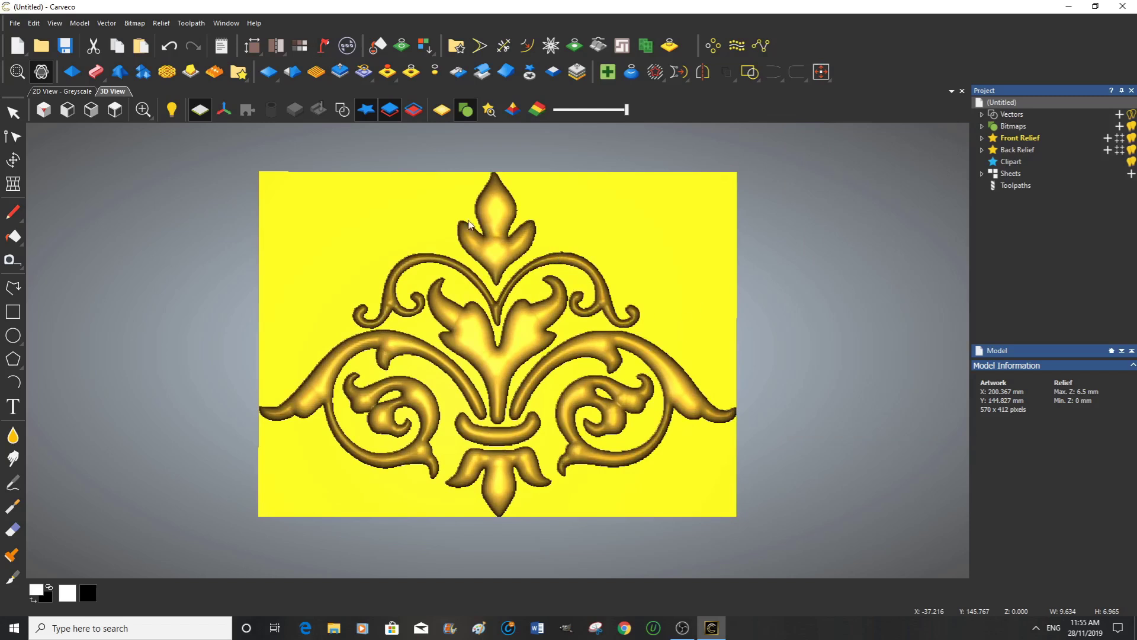
pyautogui.click(114, 111)
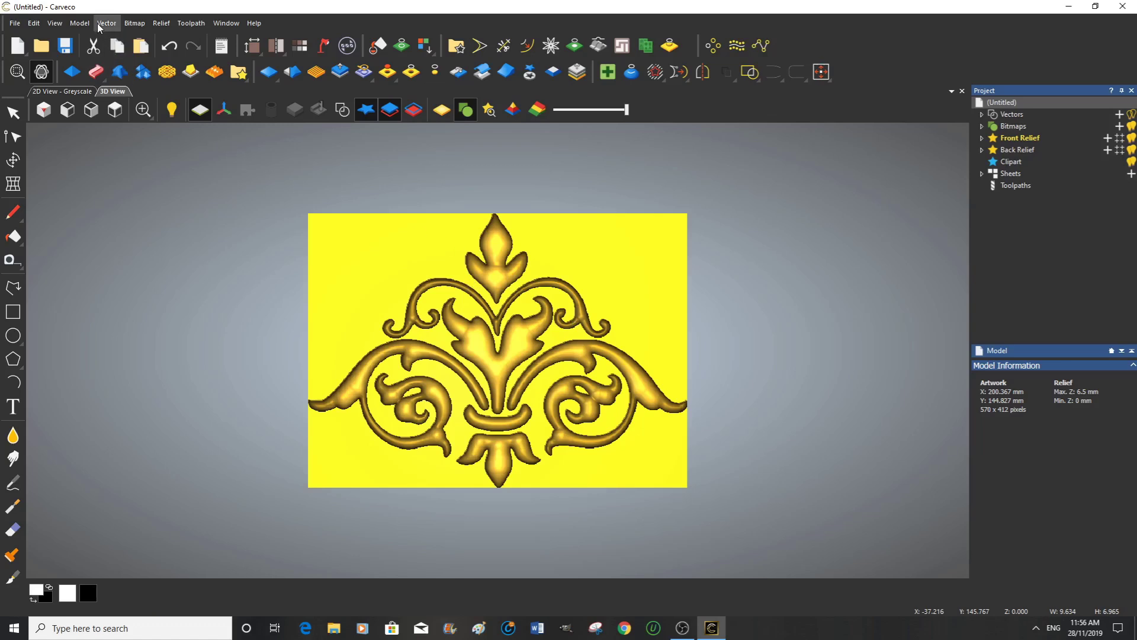
# Export the relief to the Relief Clipart Library and display it, showing the new Front Relief1 entry.
pyautogui.click(162, 24)
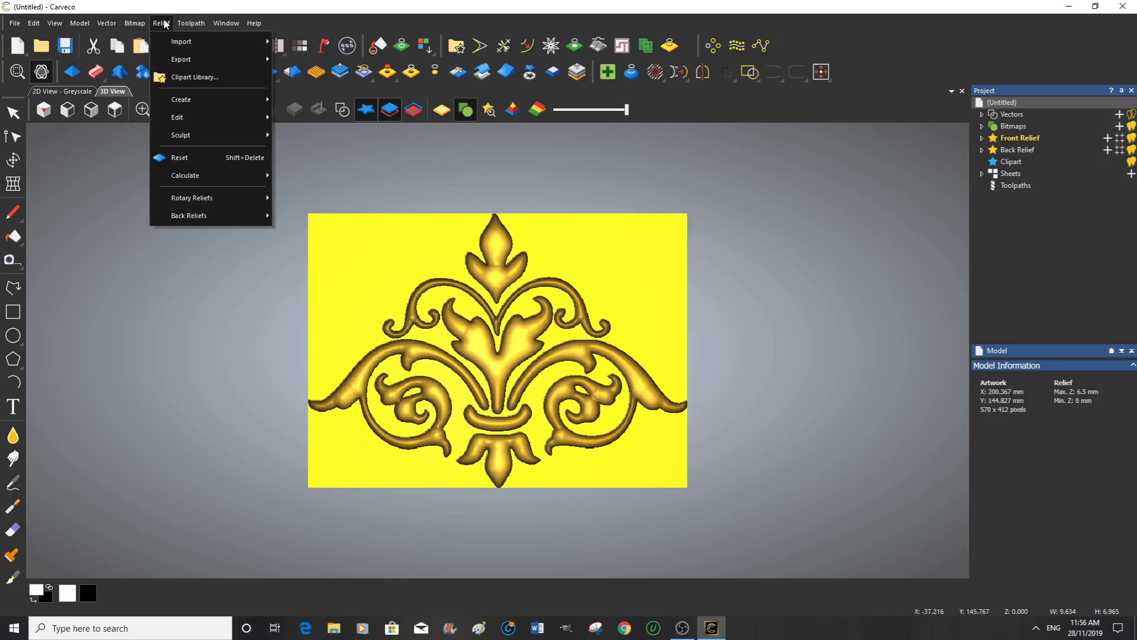
pyautogui.moveTo(190, 60)
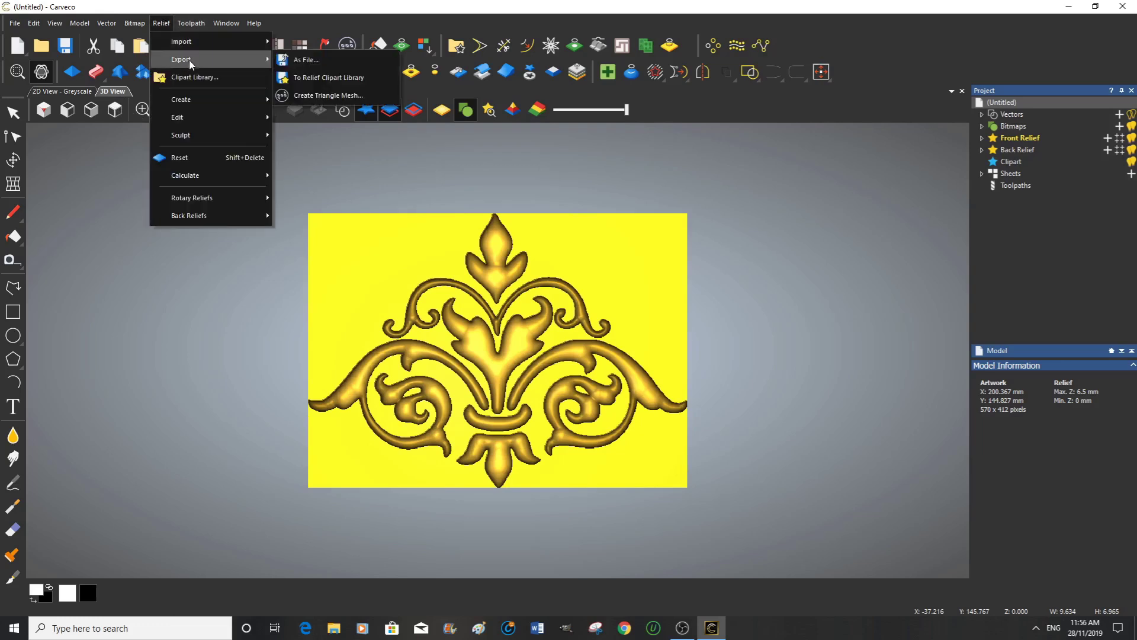
pyautogui.click(324, 82)
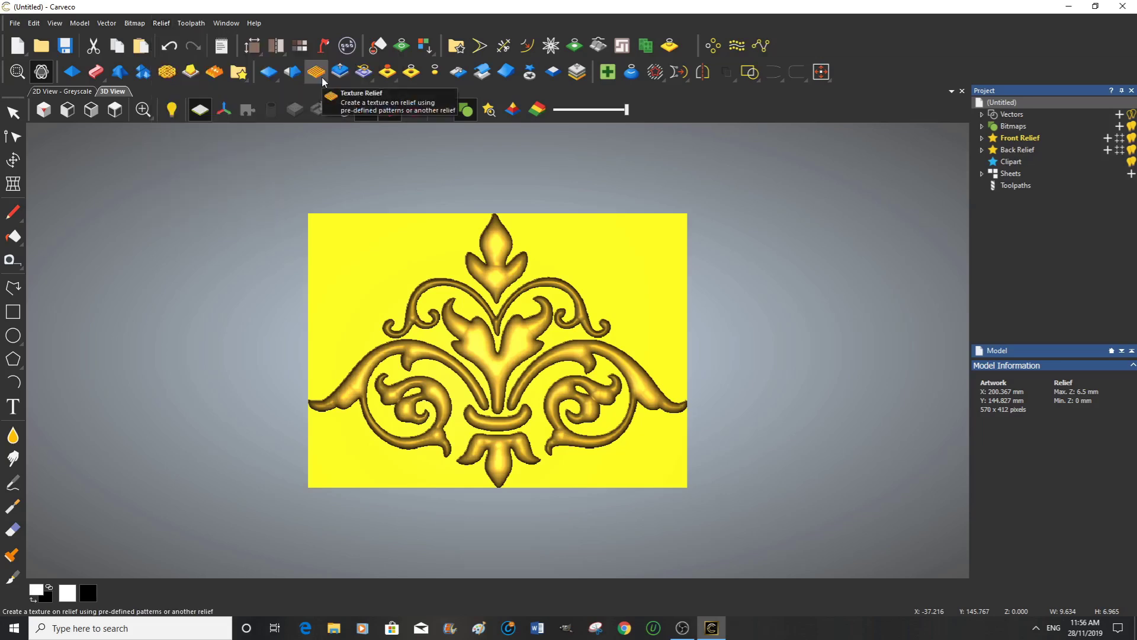
pyautogui.click(247, 81)
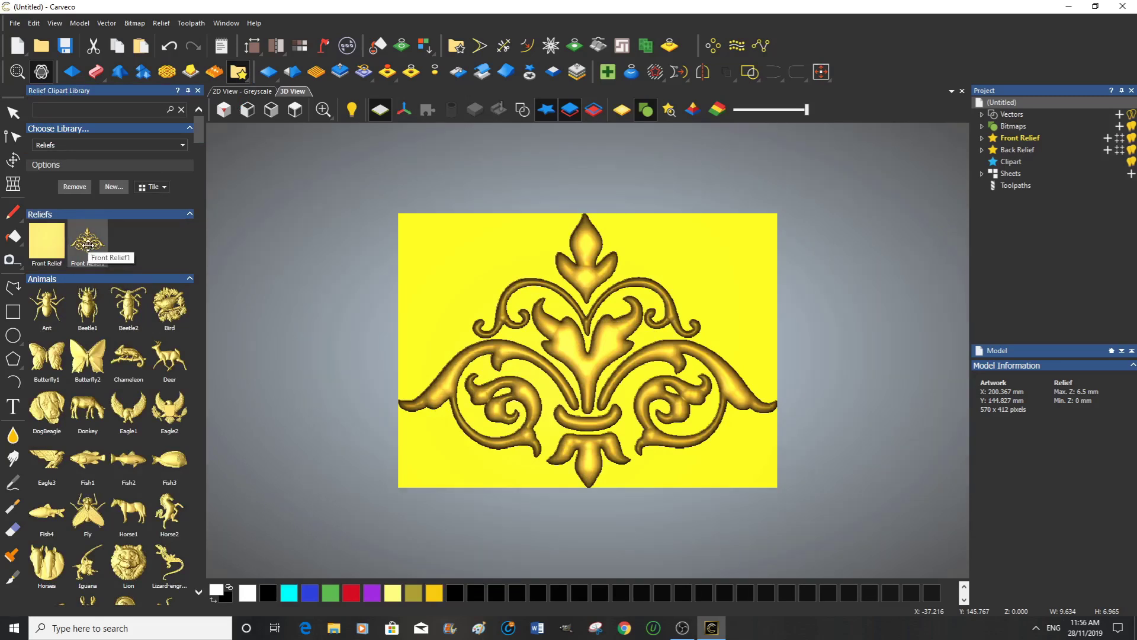
# Check the Front Relief1 options without changes, then close the Relief Clipart Library panel.
pyautogui.rightClick(88, 246)
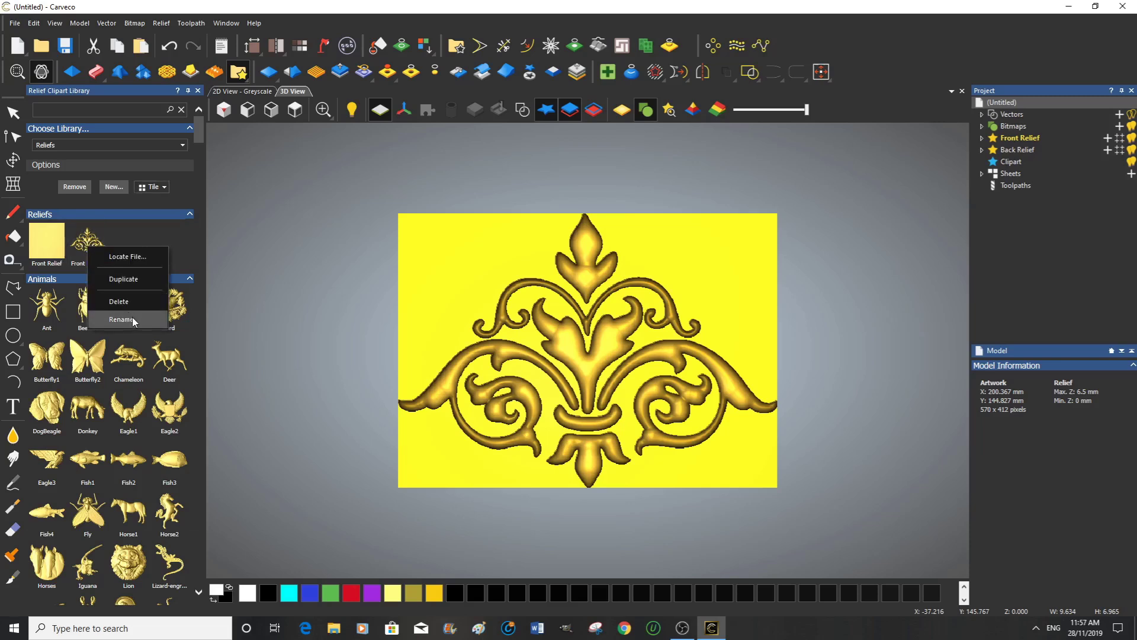
pyautogui.click(240, 257)
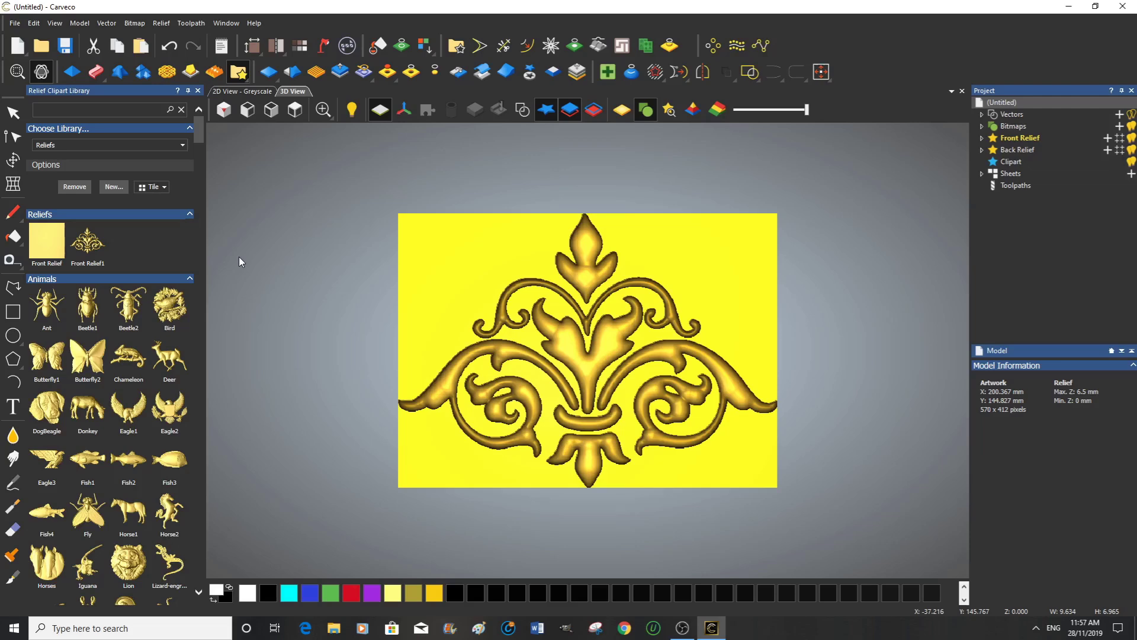
pyautogui.click(198, 91)
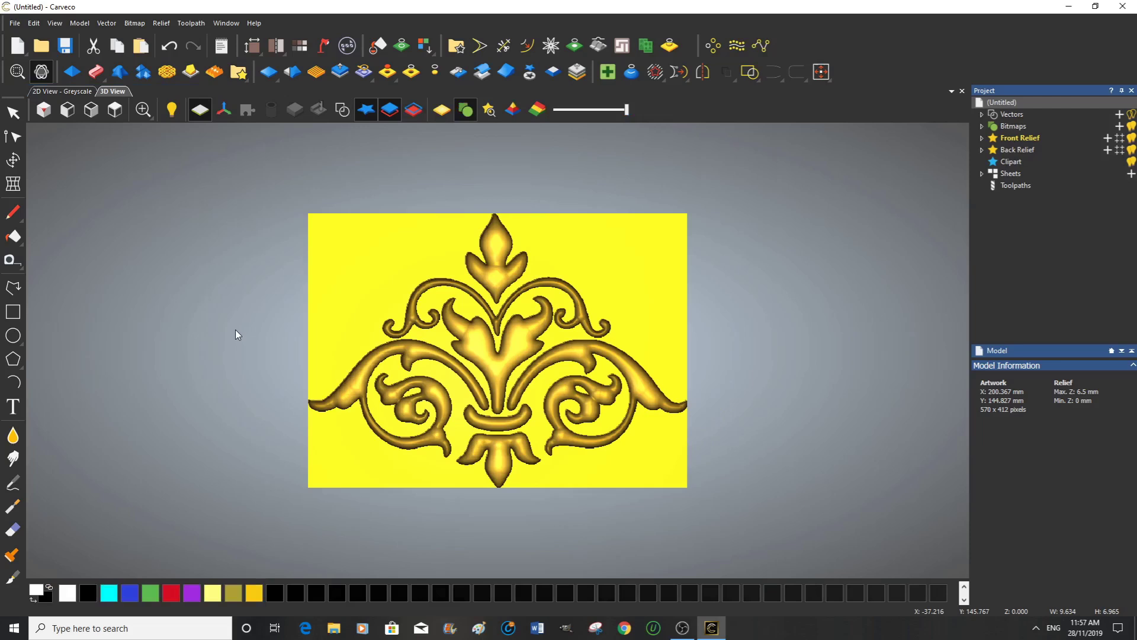